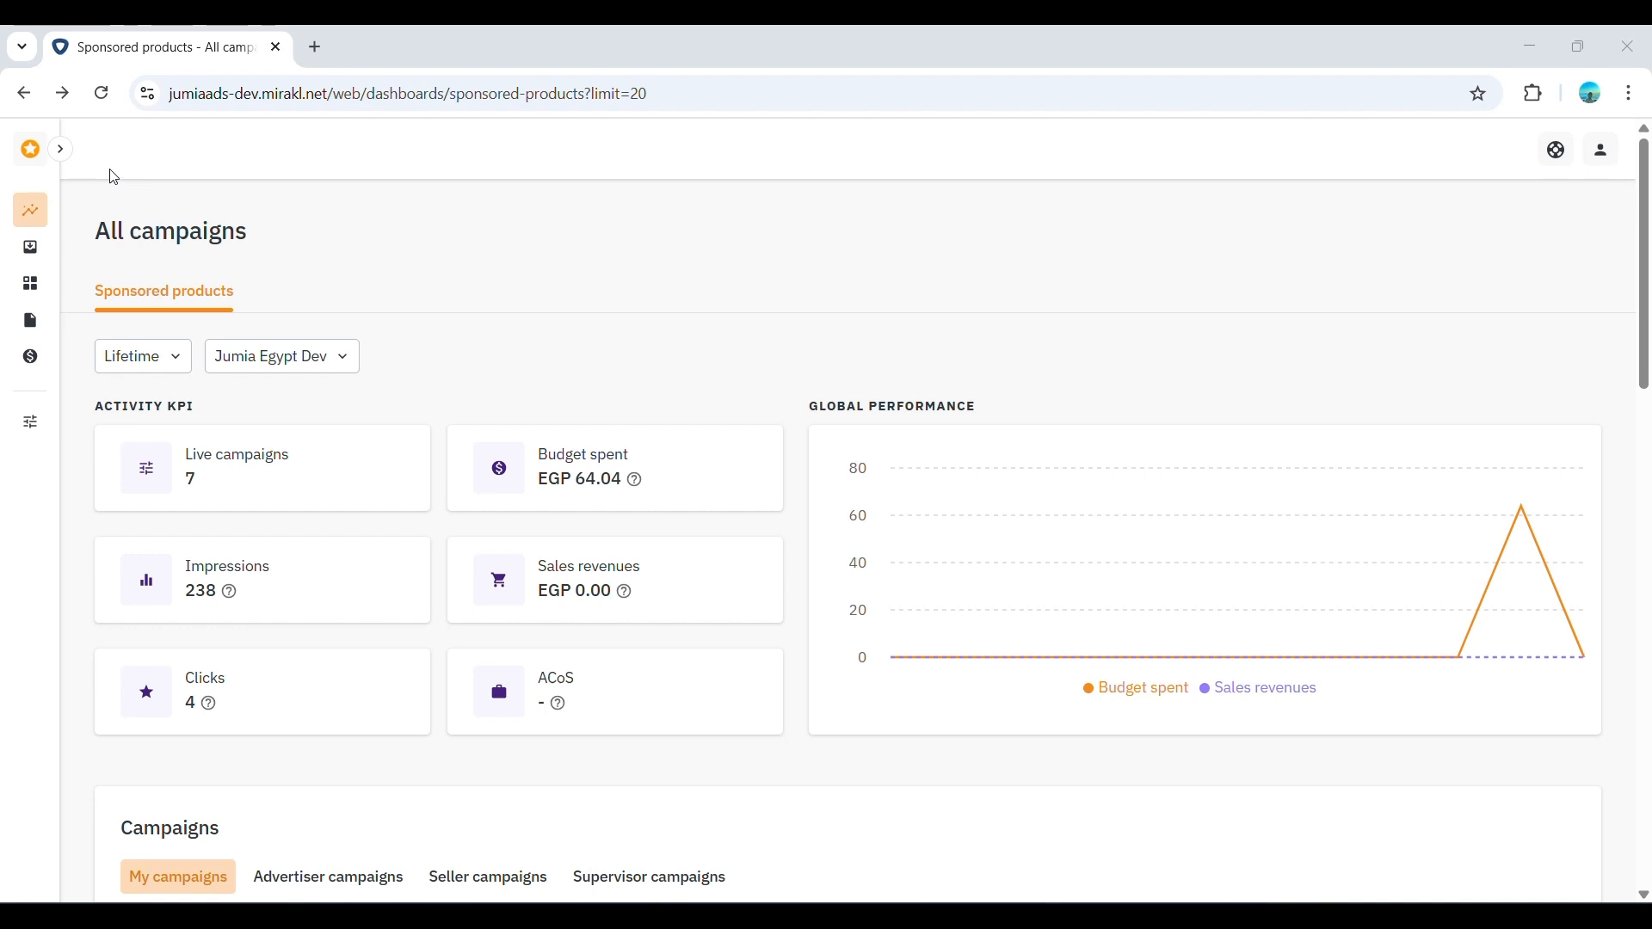
- Start creating a new campaign from the All campaigns page
{"action": "left_click", "coordinate": [67, 153]}
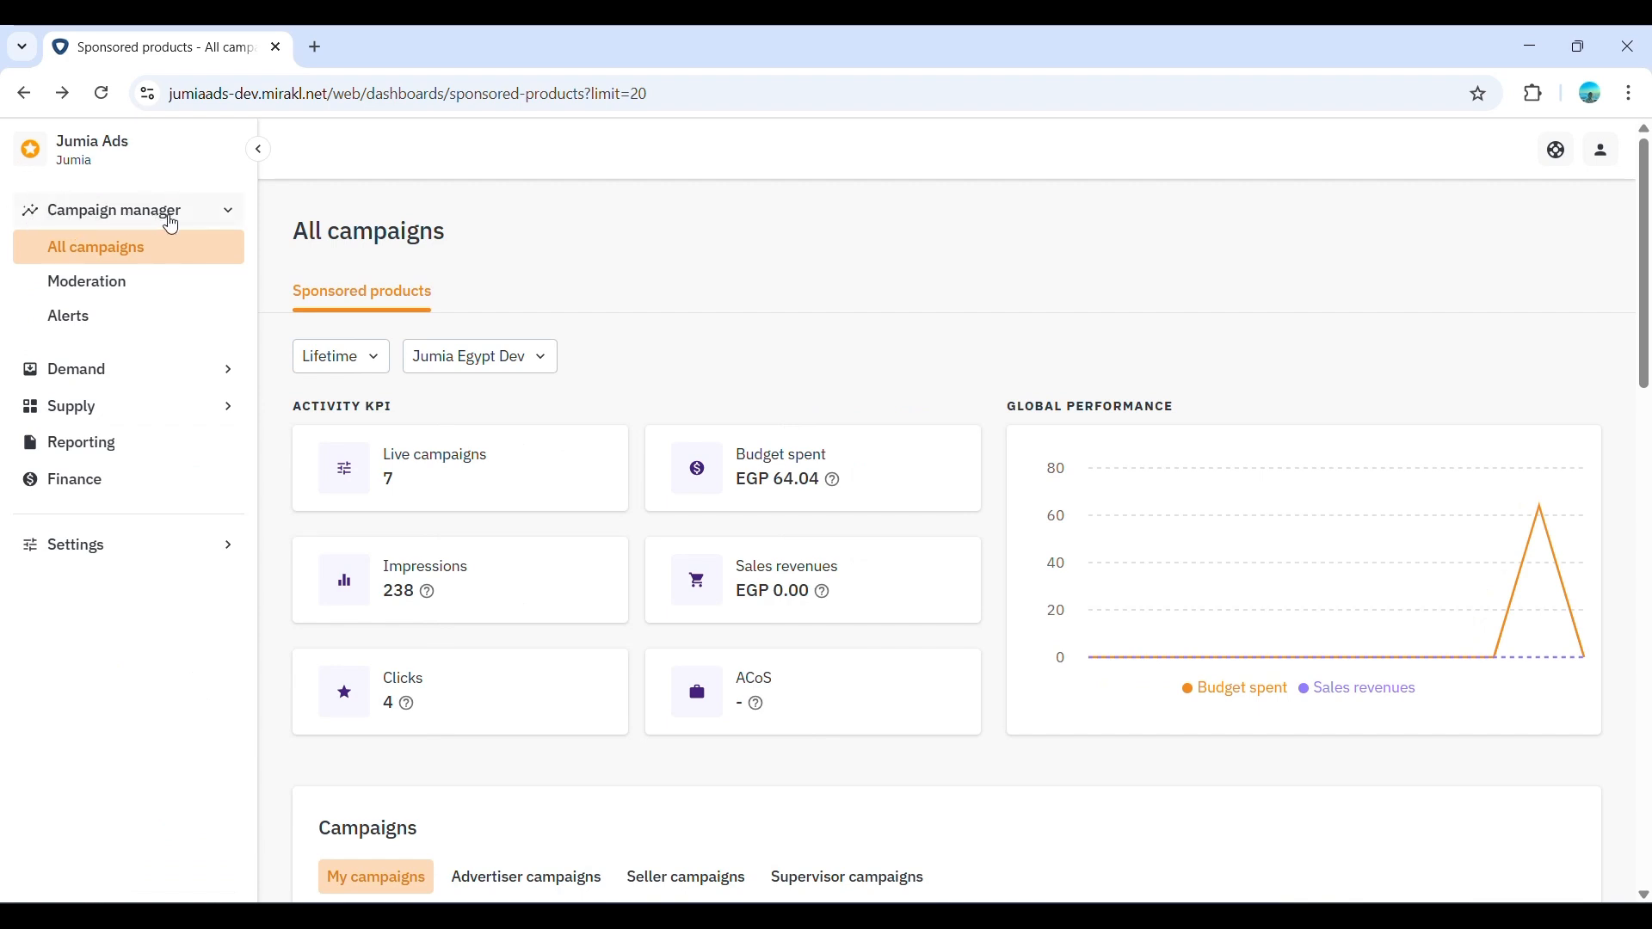
{"action": "left_click", "coordinate": [133, 251]}
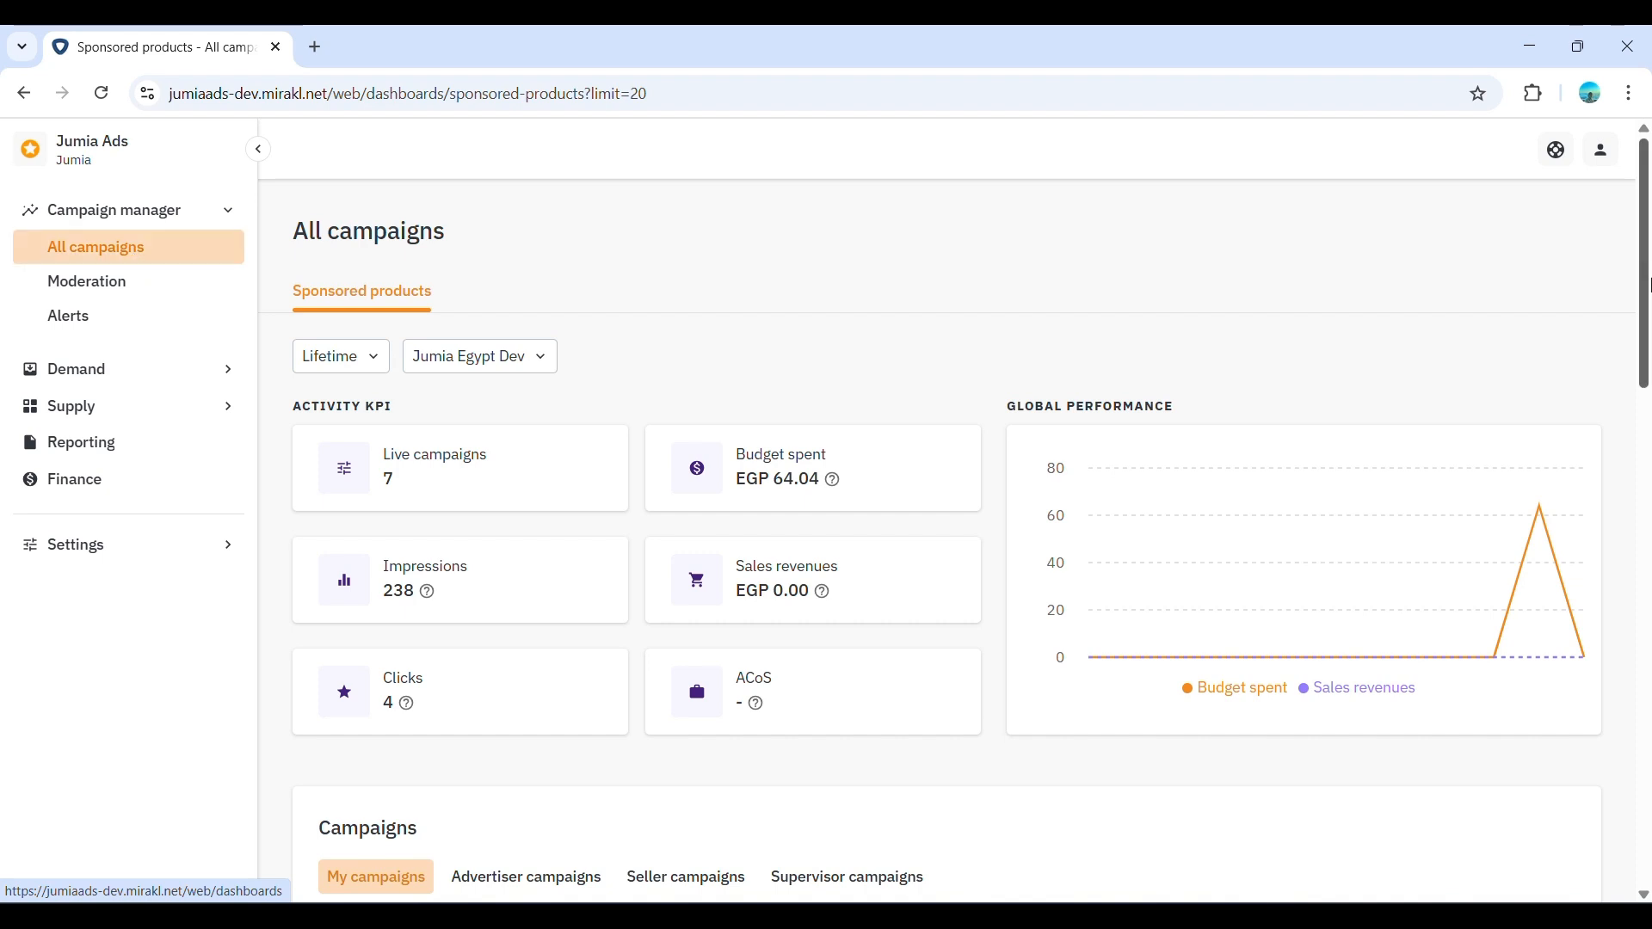
{"action": "scroll", "coordinate": [1537, 528], "scroll_direction": "down", "scroll_amount": 3}
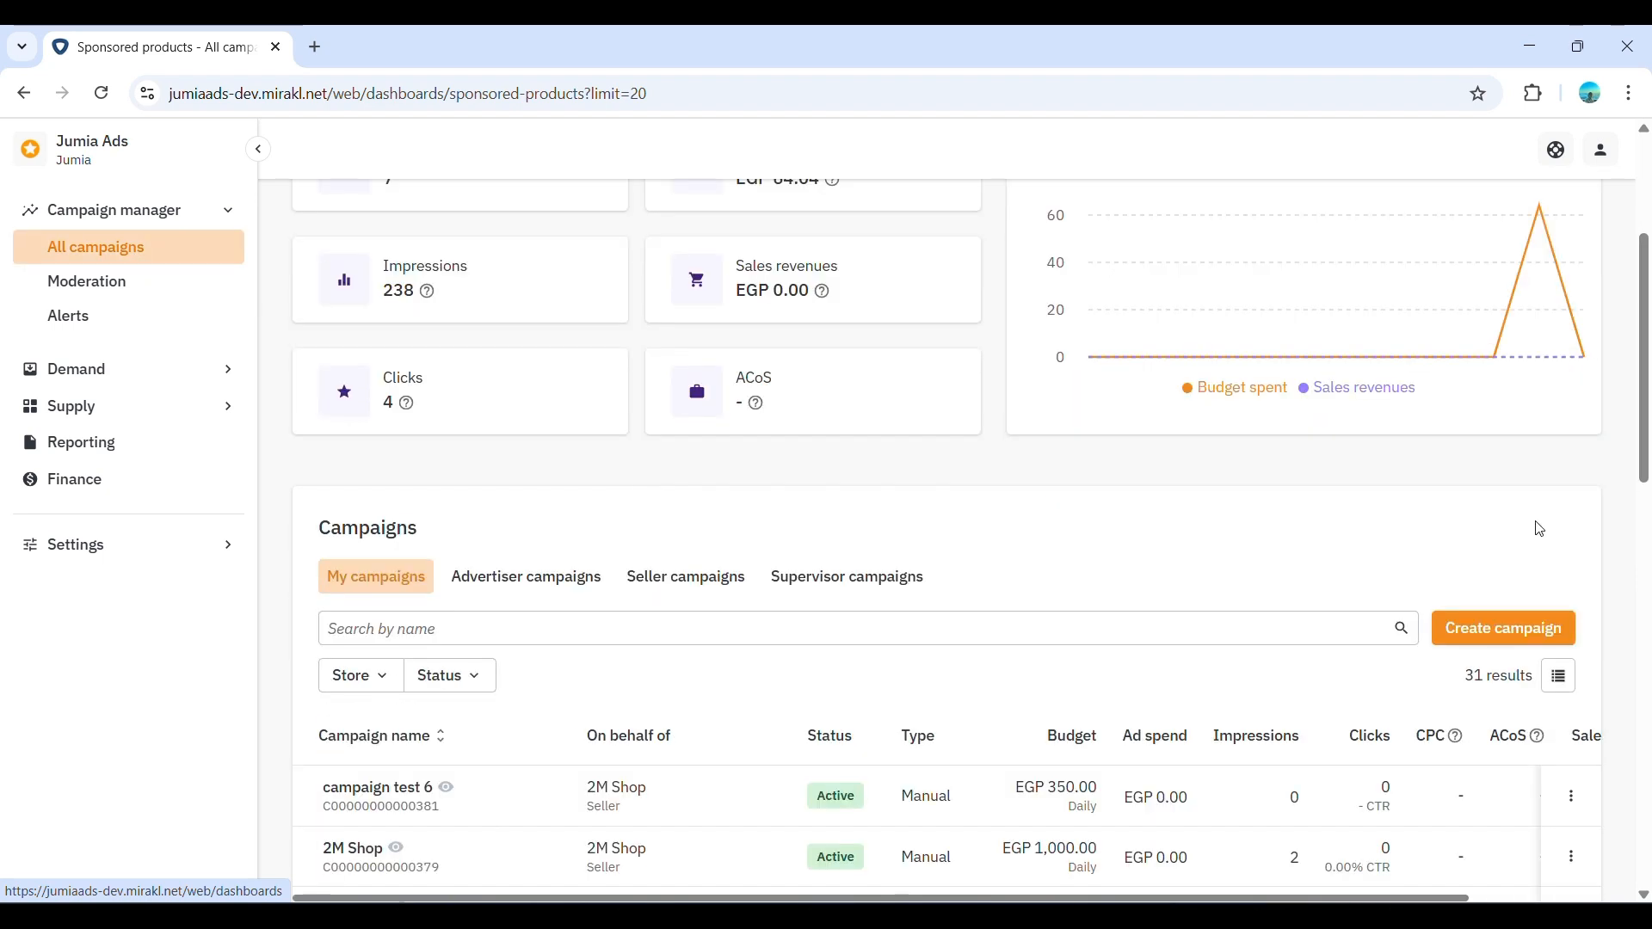
{"action": "left_click", "coordinate": [1472, 645]}
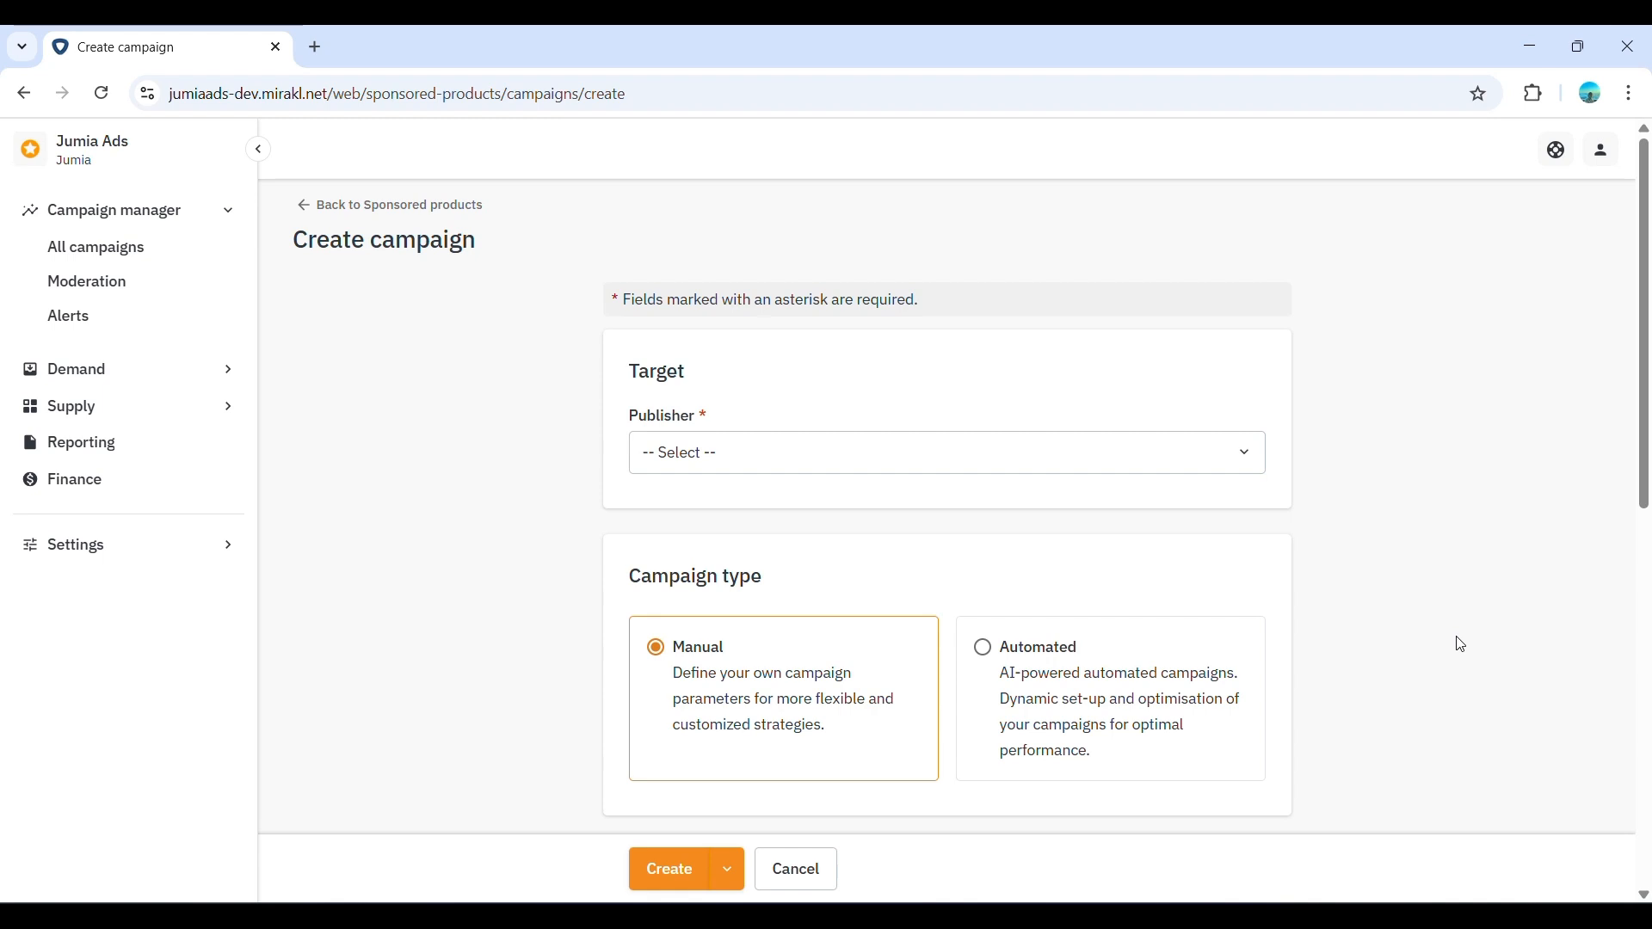
- Target the campaign at publisher Jumia Egypt Dev and create it for the store 0poweron
{"action": "left_click", "coordinate": [1150, 453]}
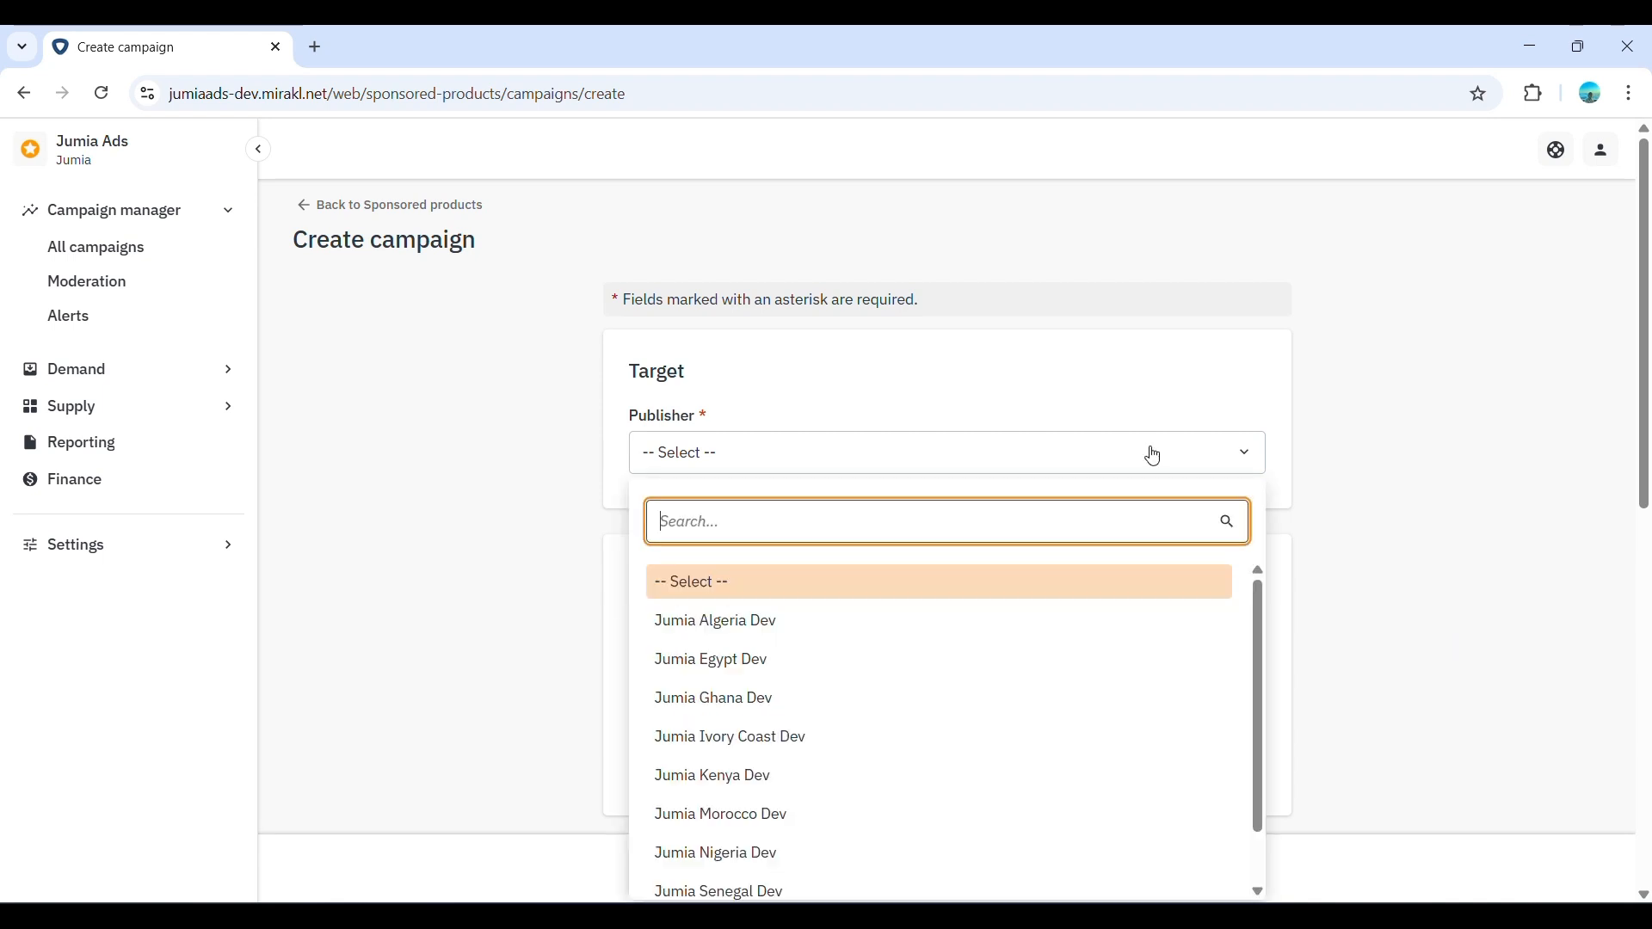
{"action": "left_click", "coordinate": [985, 671]}
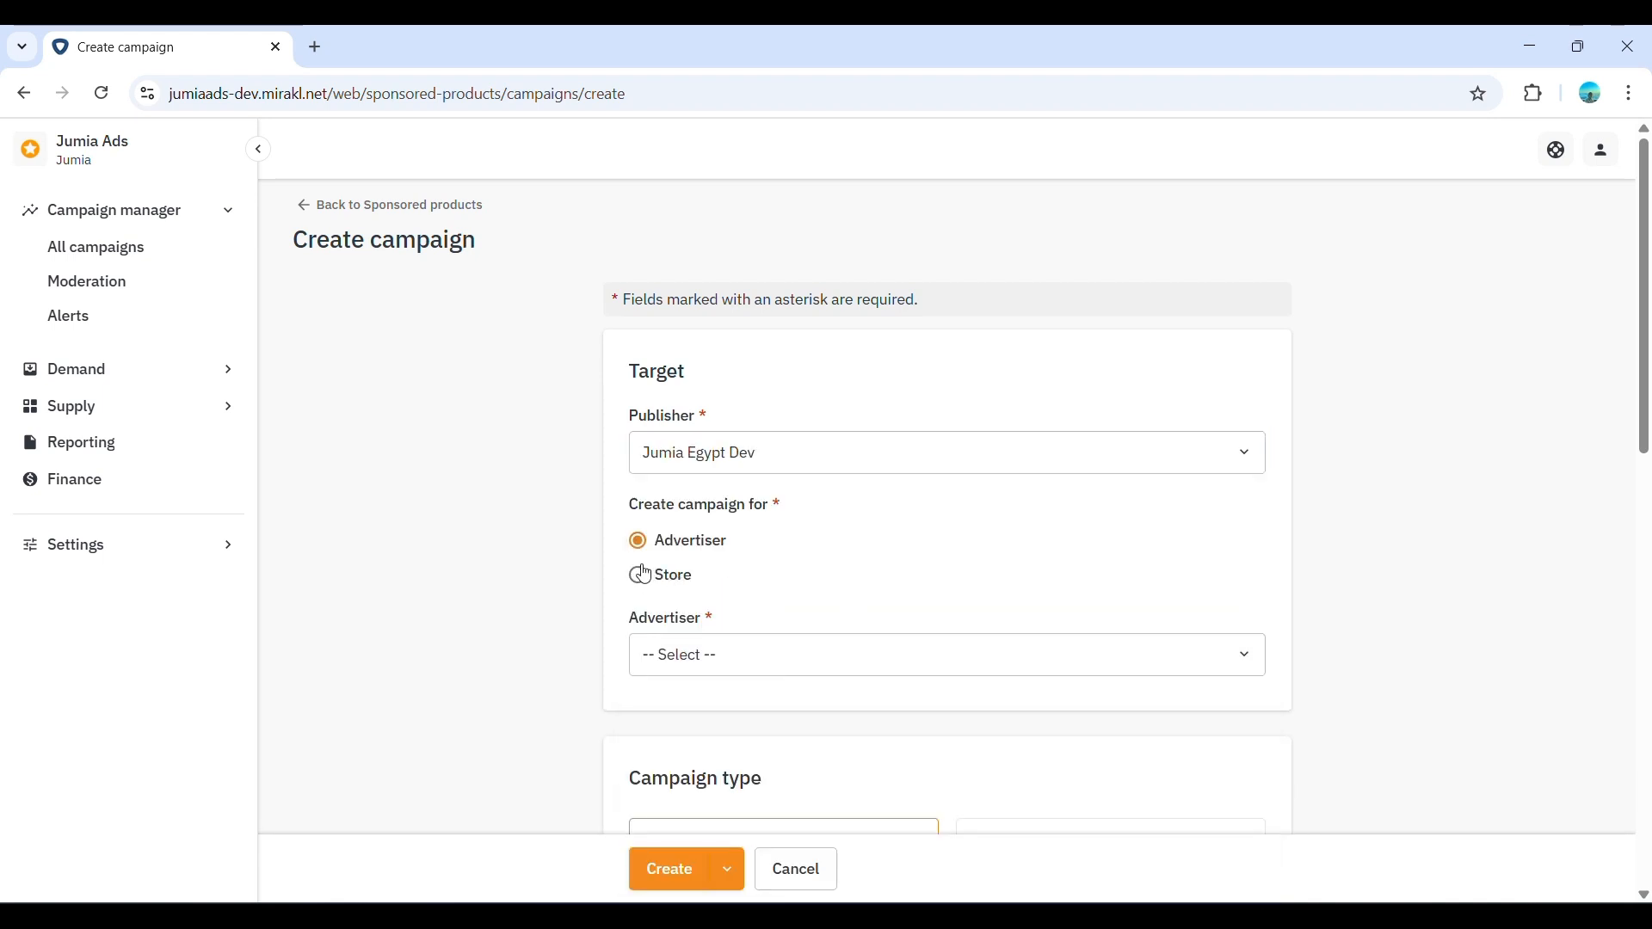
{"action": "left_click", "coordinate": [650, 577]}
{"action": "left_click", "coordinate": [772, 664]}
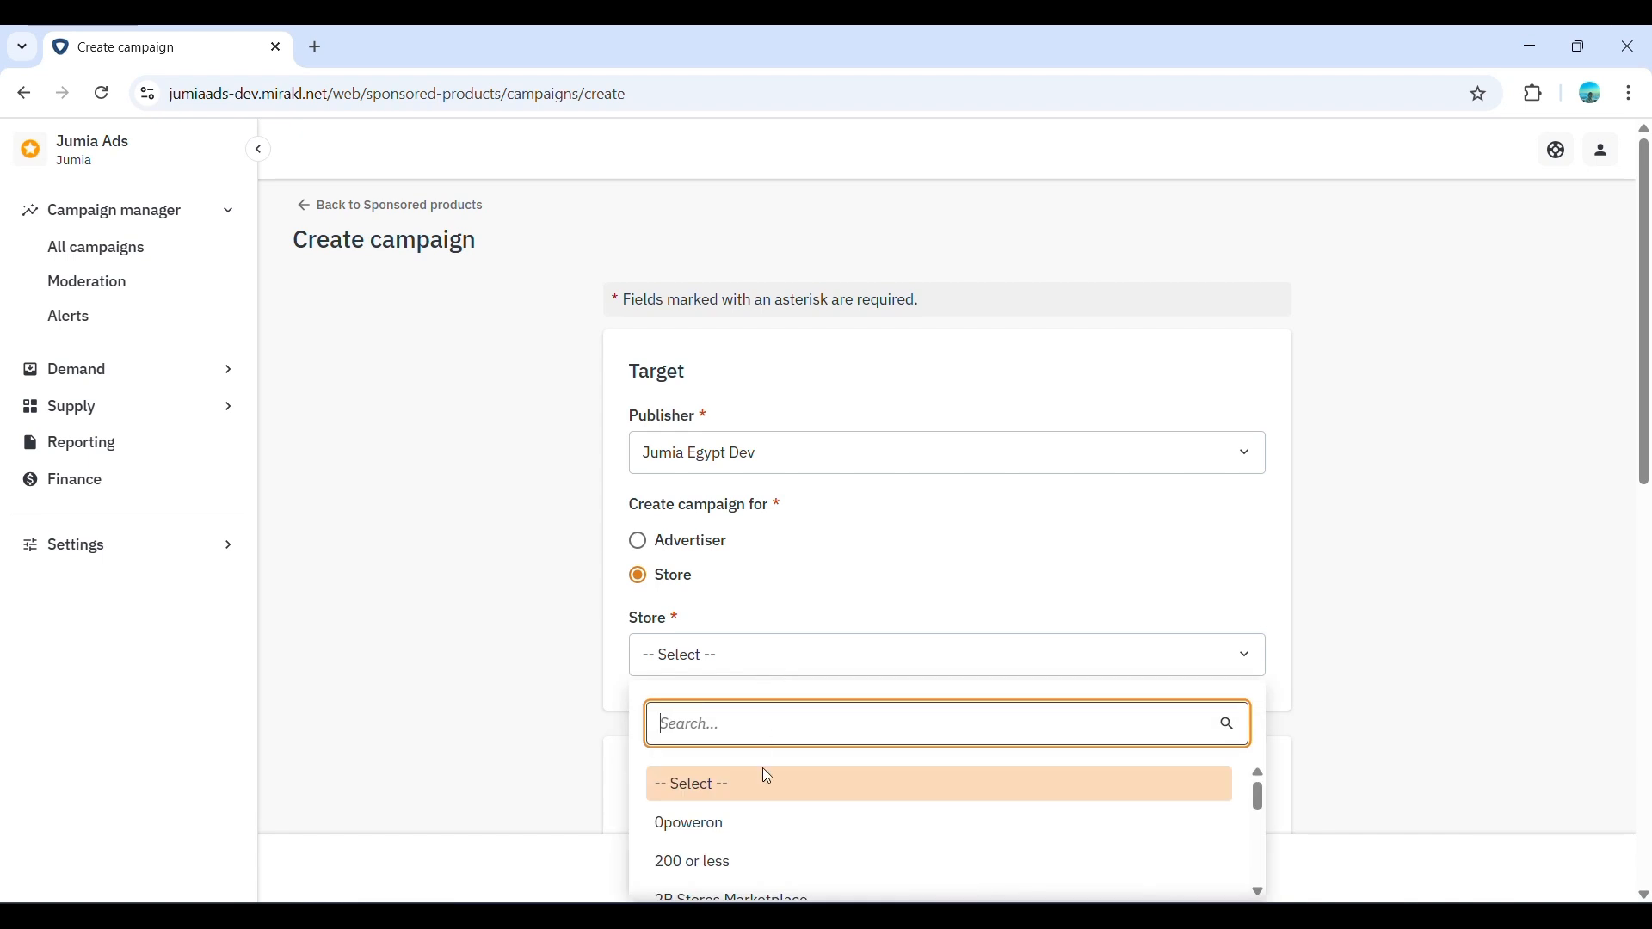
{"action": "left_click", "coordinate": [759, 821]}
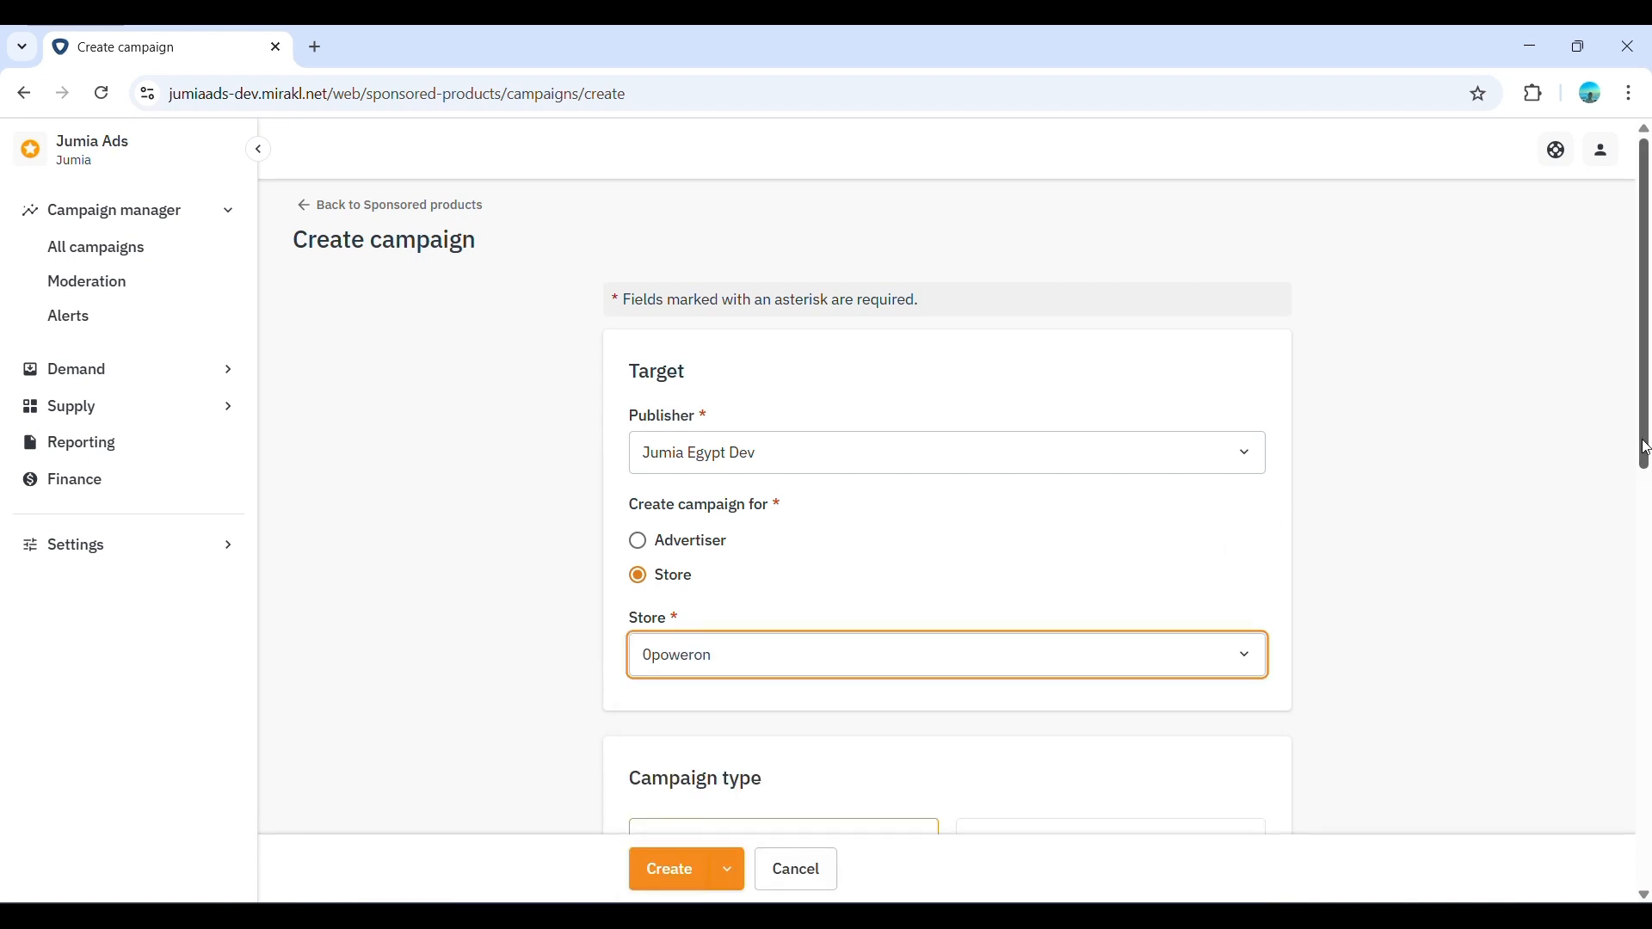
- Name the campaign JA 2025 in its general information
{"action": "left_click_drag", "start_coordinate": [1647, 449], "coordinate": [1647, 626]}
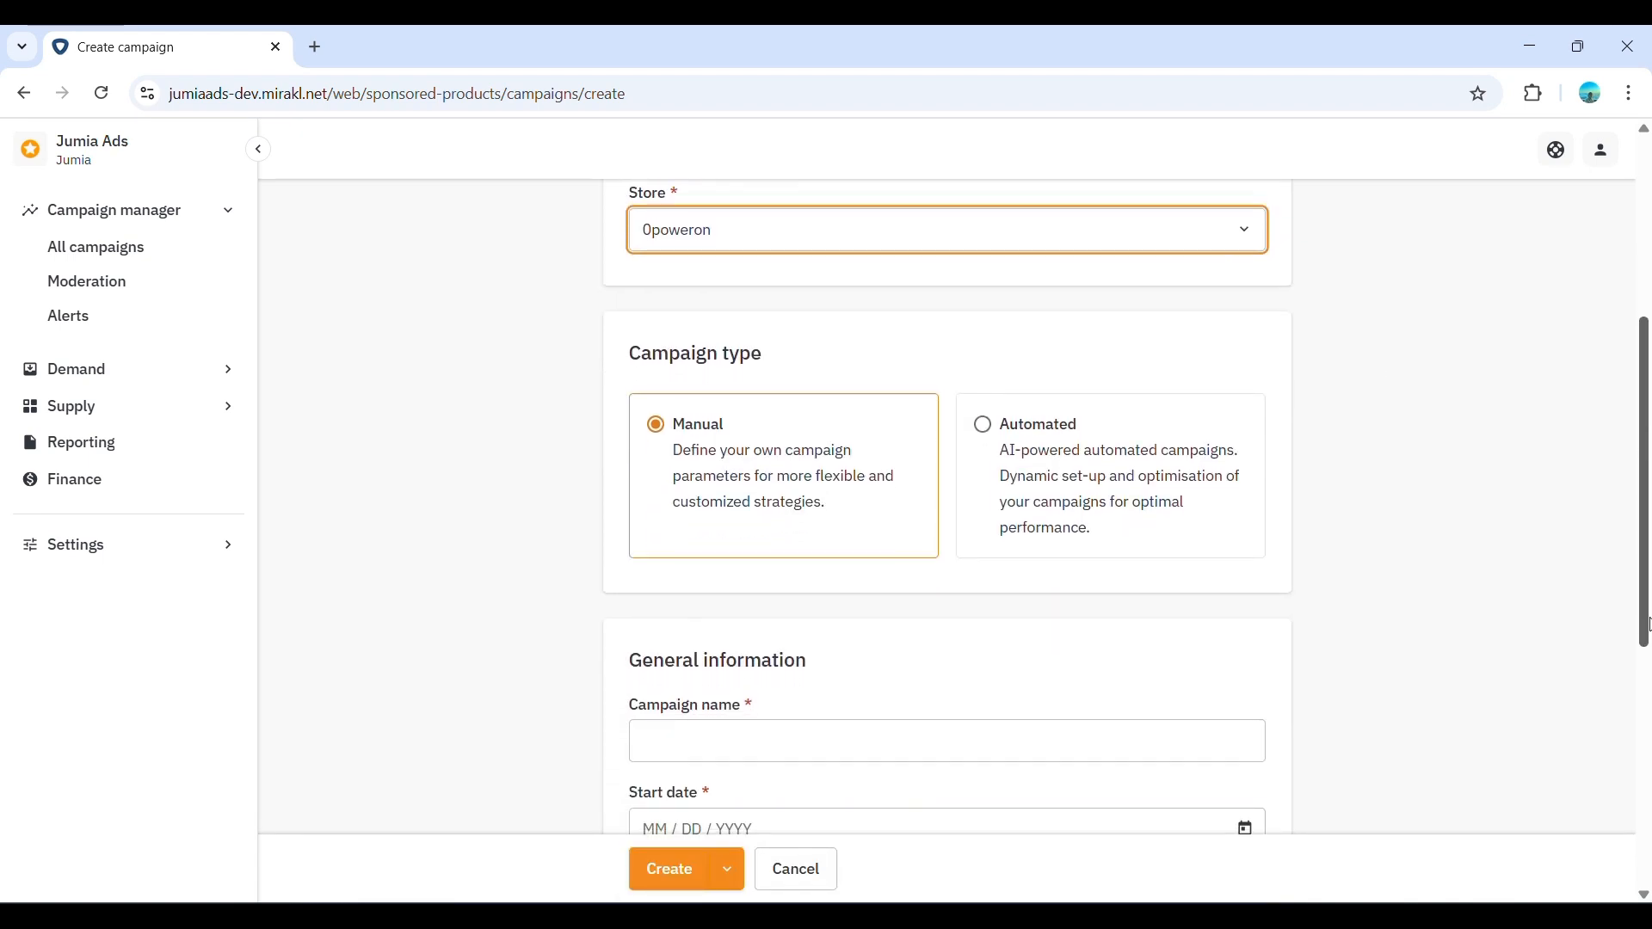
{"action": "scroll", "coordinate": [761, 454], "scroll_direction": "down", "scroll_amount": 1}
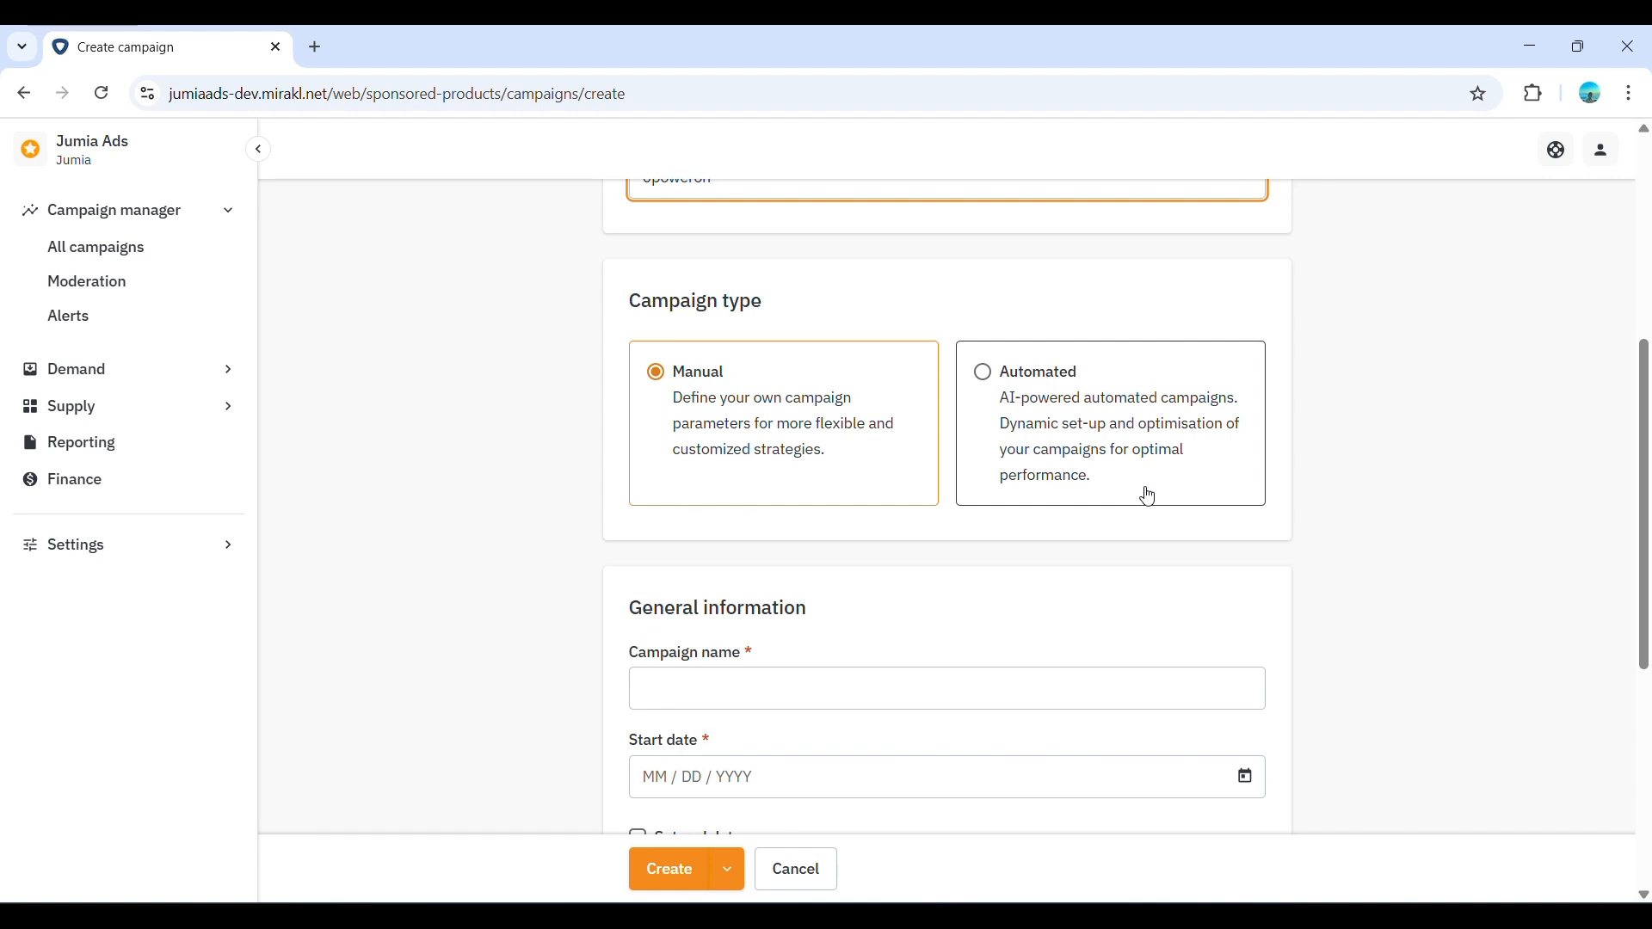
{"action": "left_click", "coordinate": [730, 688]}
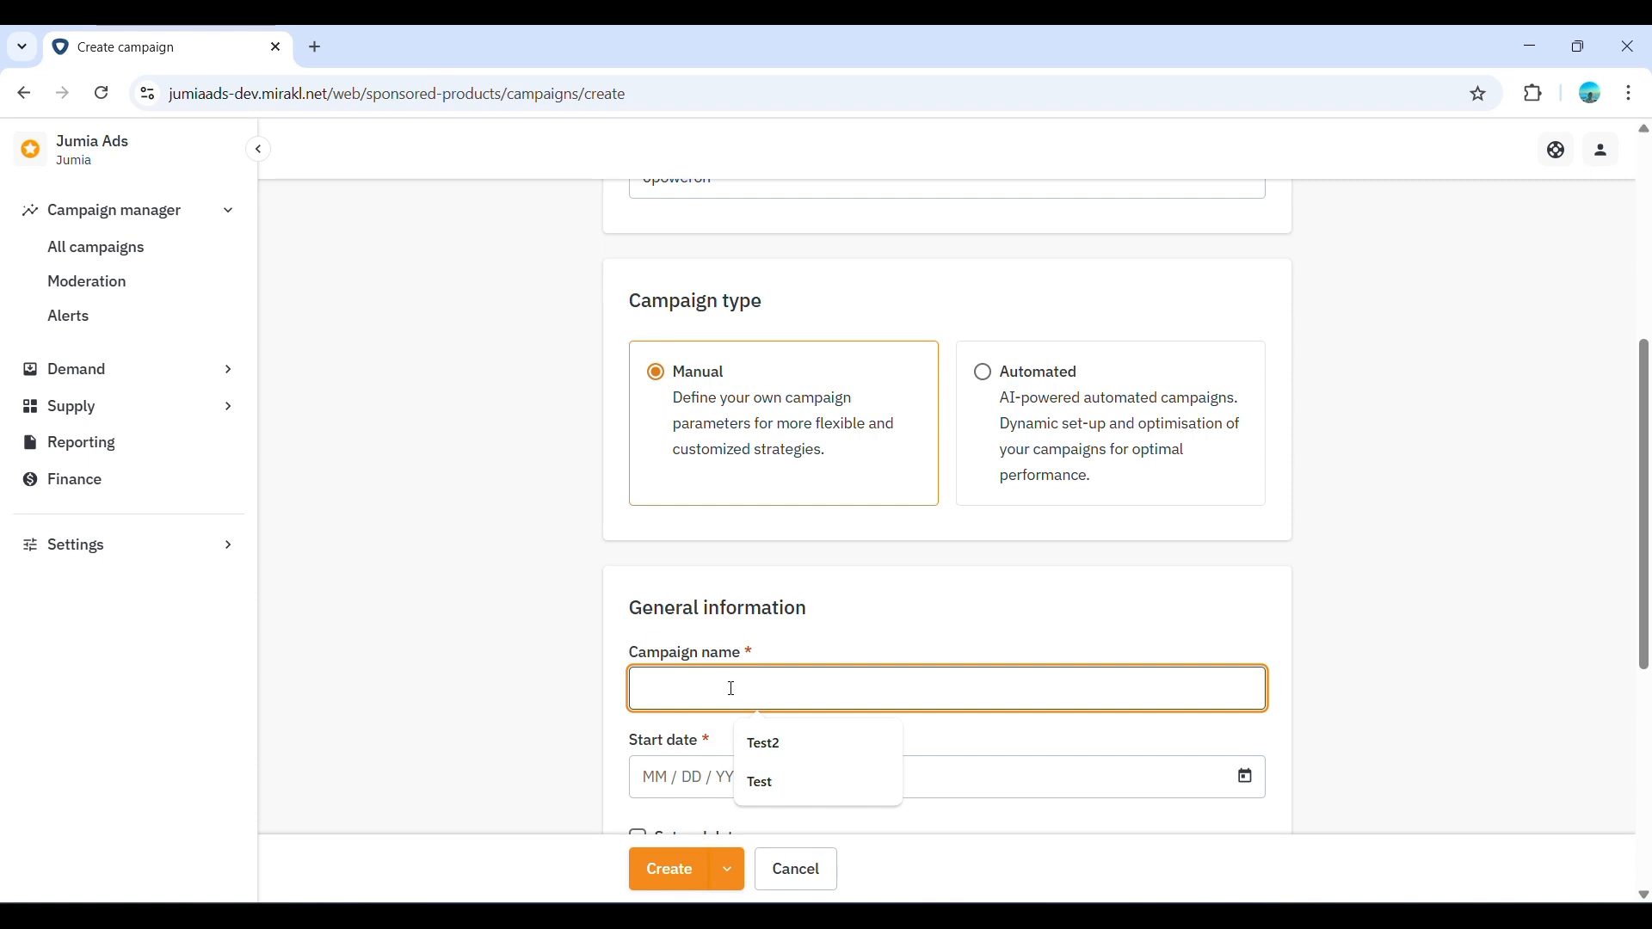
{"action": "left_click", "coordinate": [883, 744]}
{"action": "left_click", "coordinate": [881, 743]}
{"action": "left_click", "coordinate": [925, 605]}
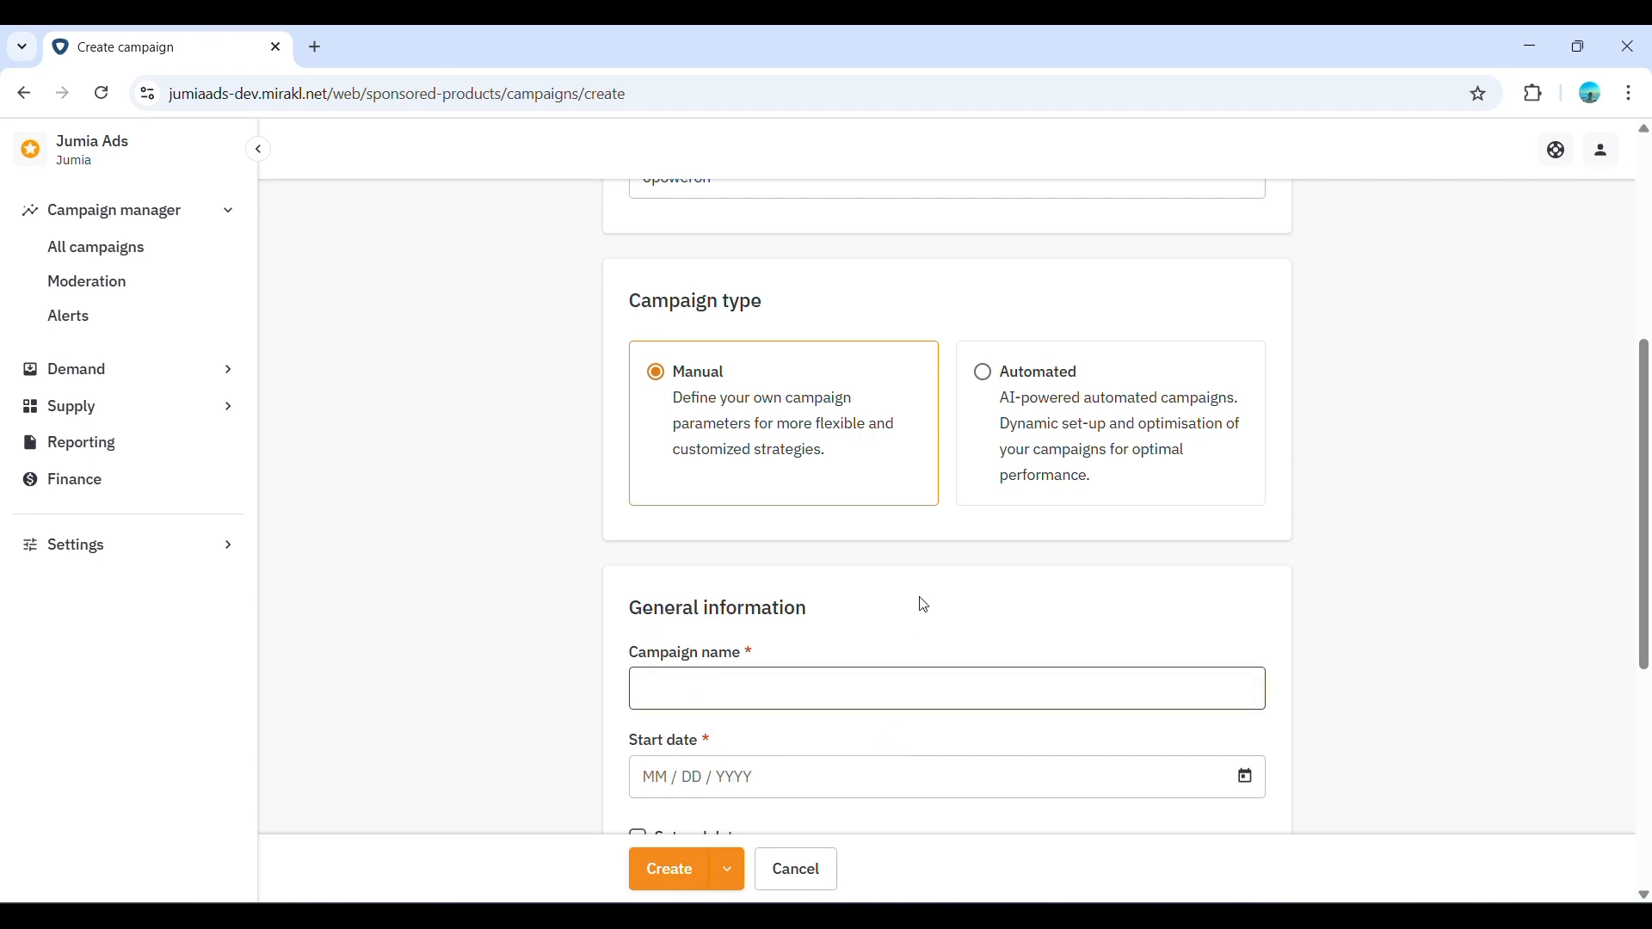
{"action": "left_click", "coordinate": [686, 693]}
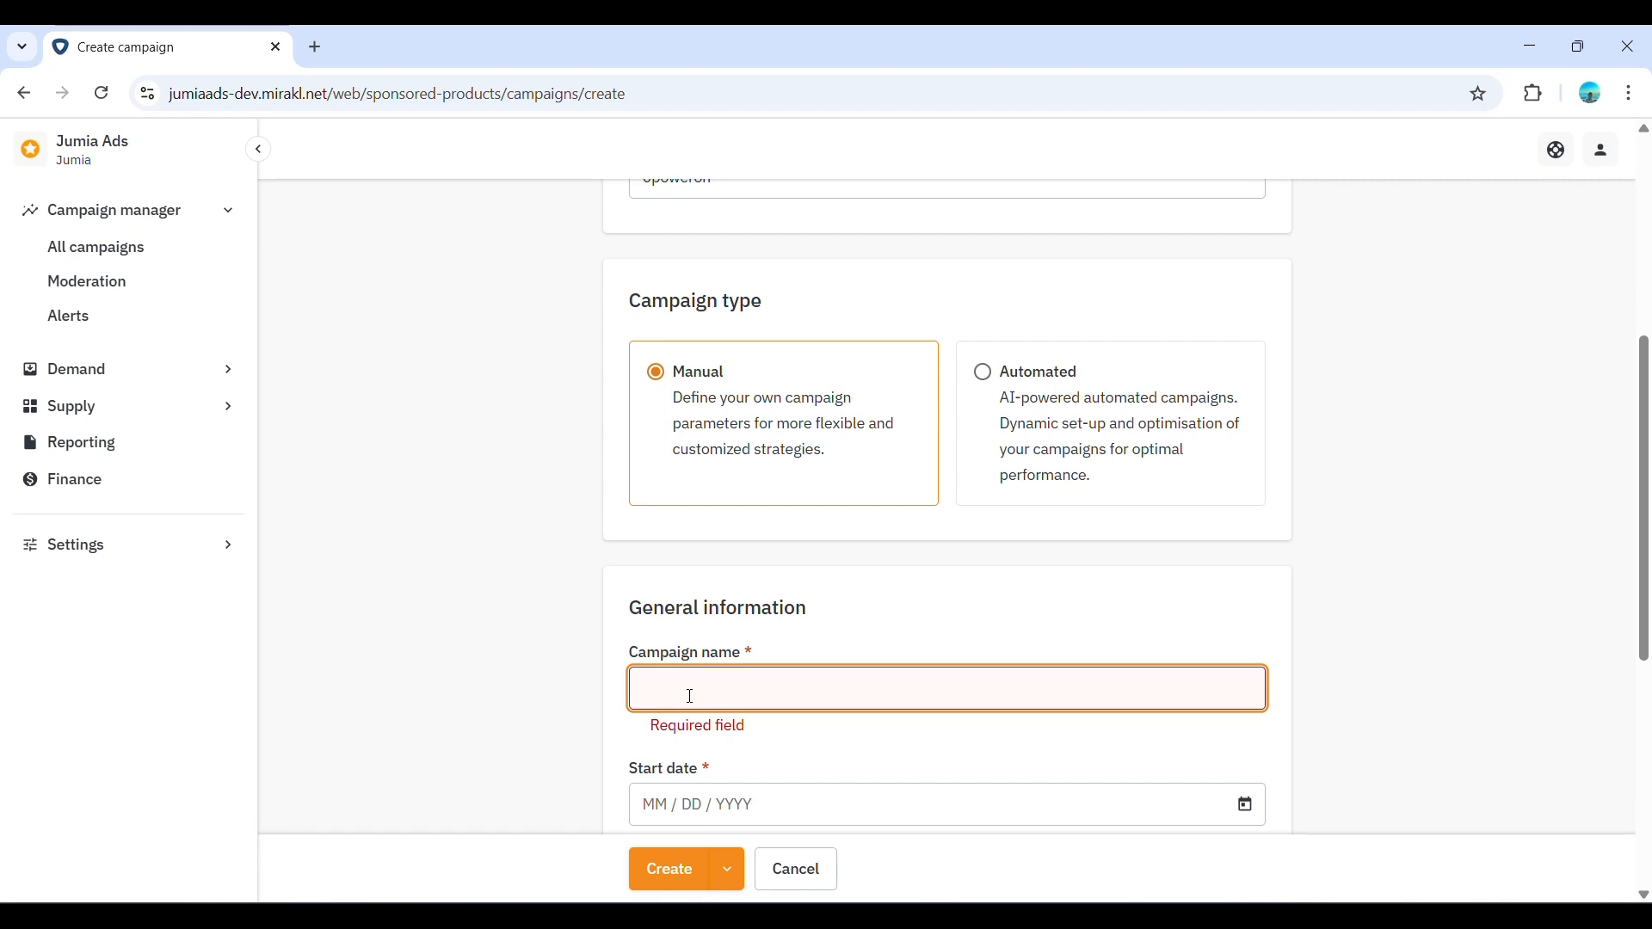
{"action": "type", "text": "JA 2025"}
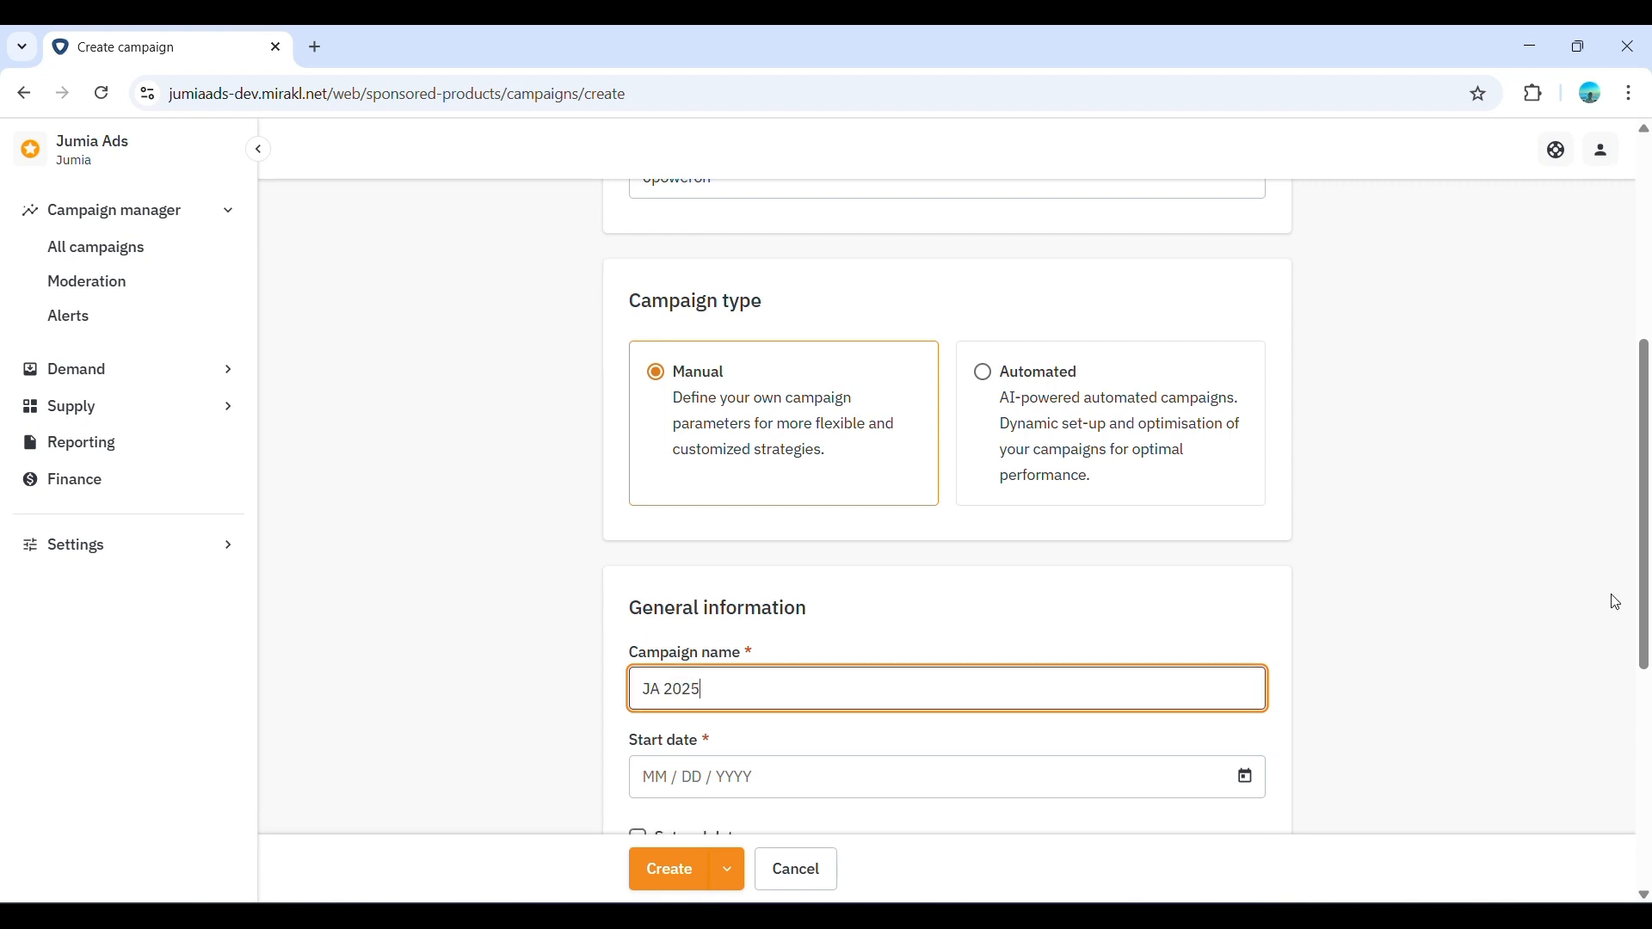
- Set the campaign's start date to May 7, 2025, with no end date
{"action": "left_click_drag", "start_coordinate": [1643, 598], "coordinate": [1626, 719]}
{"action": "left_click", "coordinate": [1124, 501]}
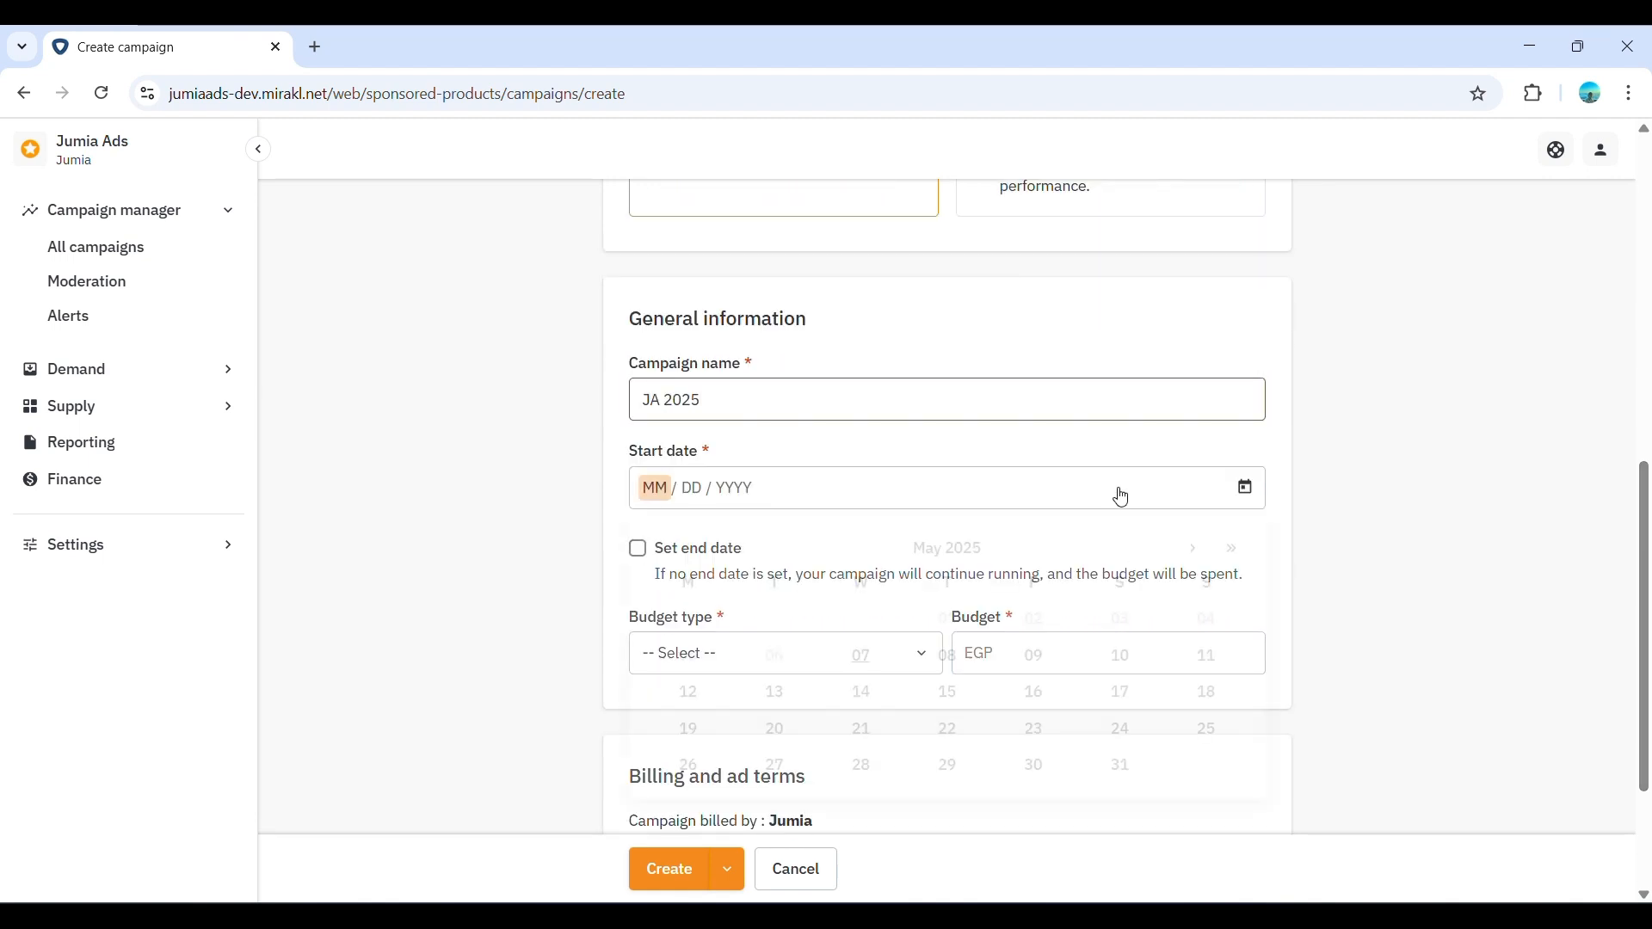
{"action": "left_click", "coordinate": [856, 658]}
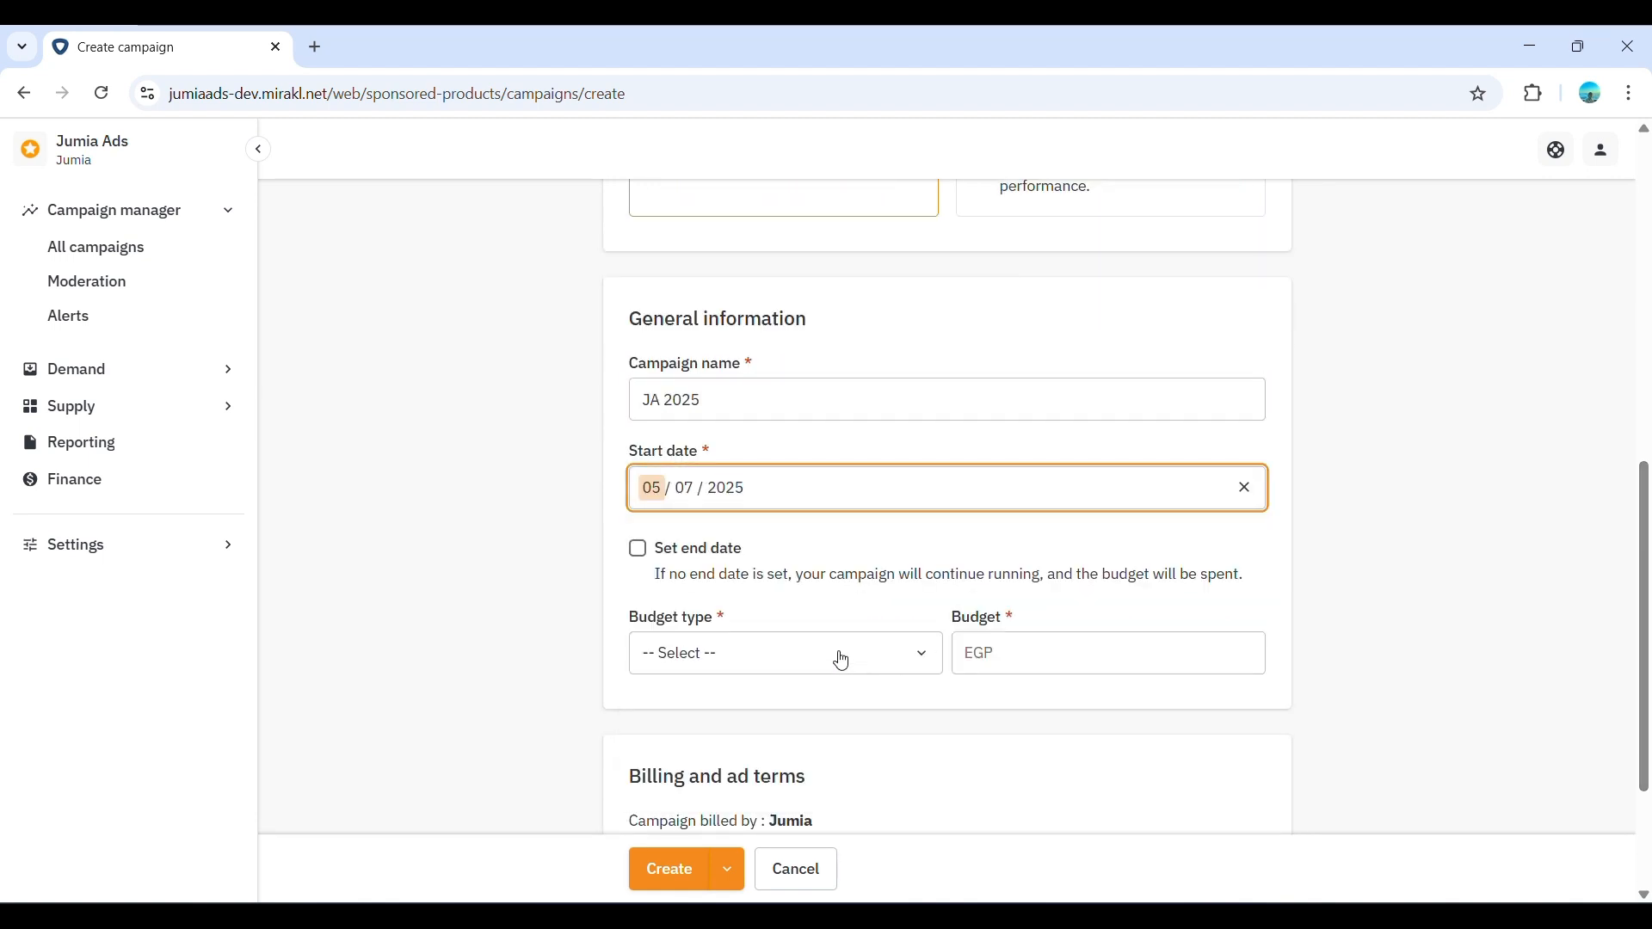
{"action": "left_click", "coordinate": [650, 561]}
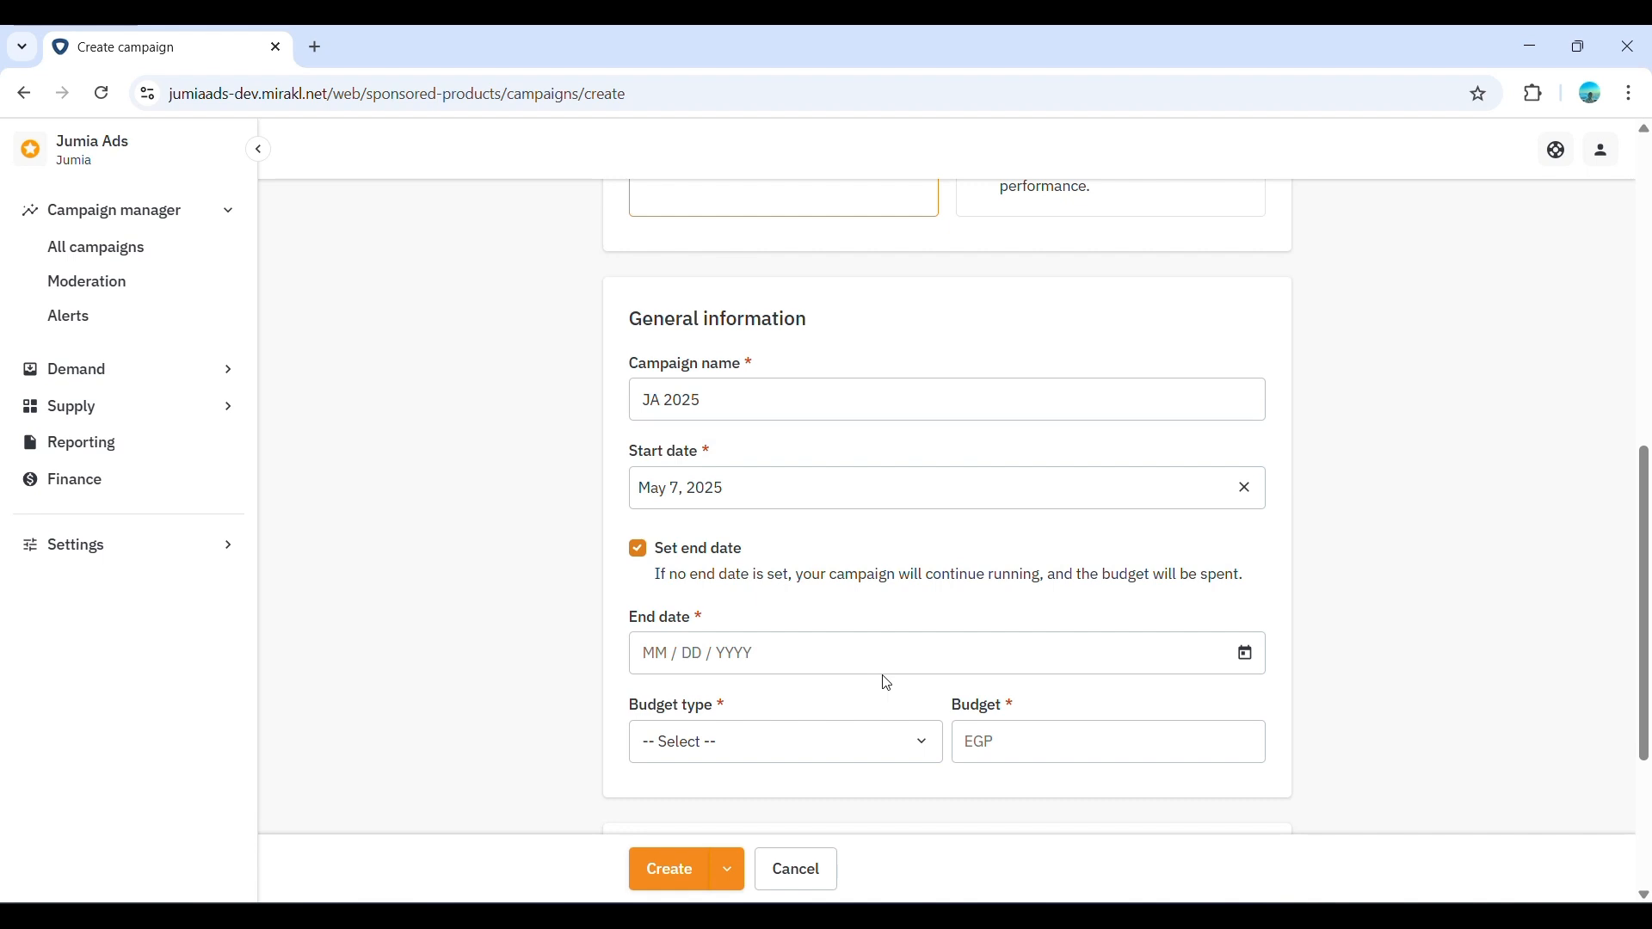
{"action": "left_click", "coordinate": [701, 555]}
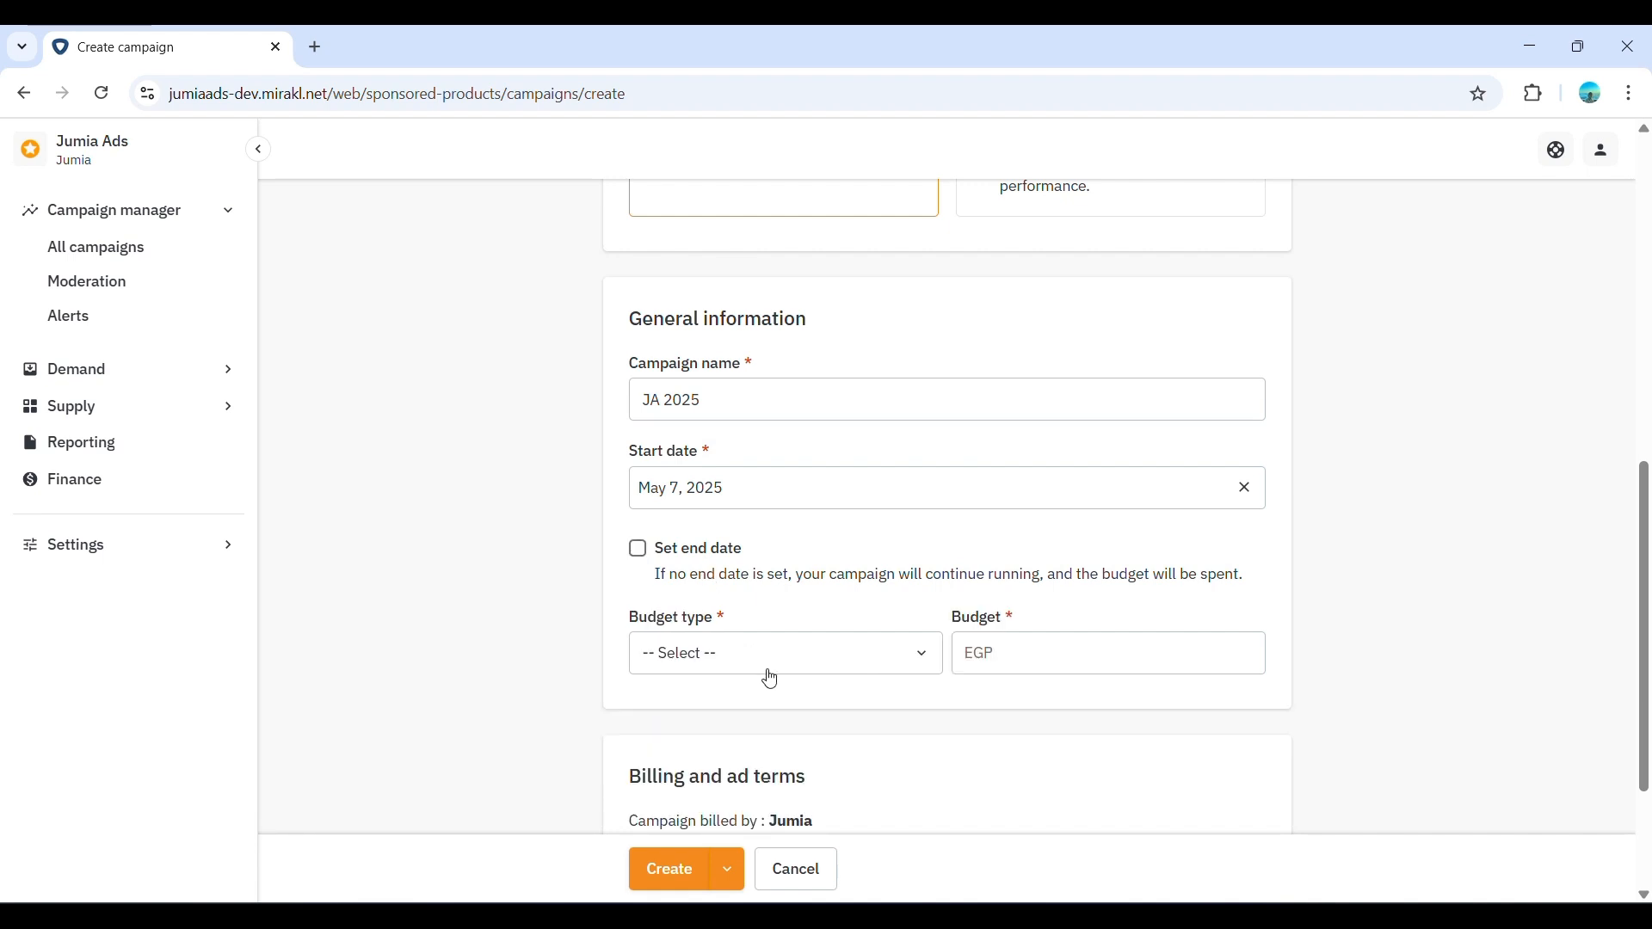
- Give the campaign a Daily budget of EGP 100
{"action": "left_click", "coordinate": [815, 664]}
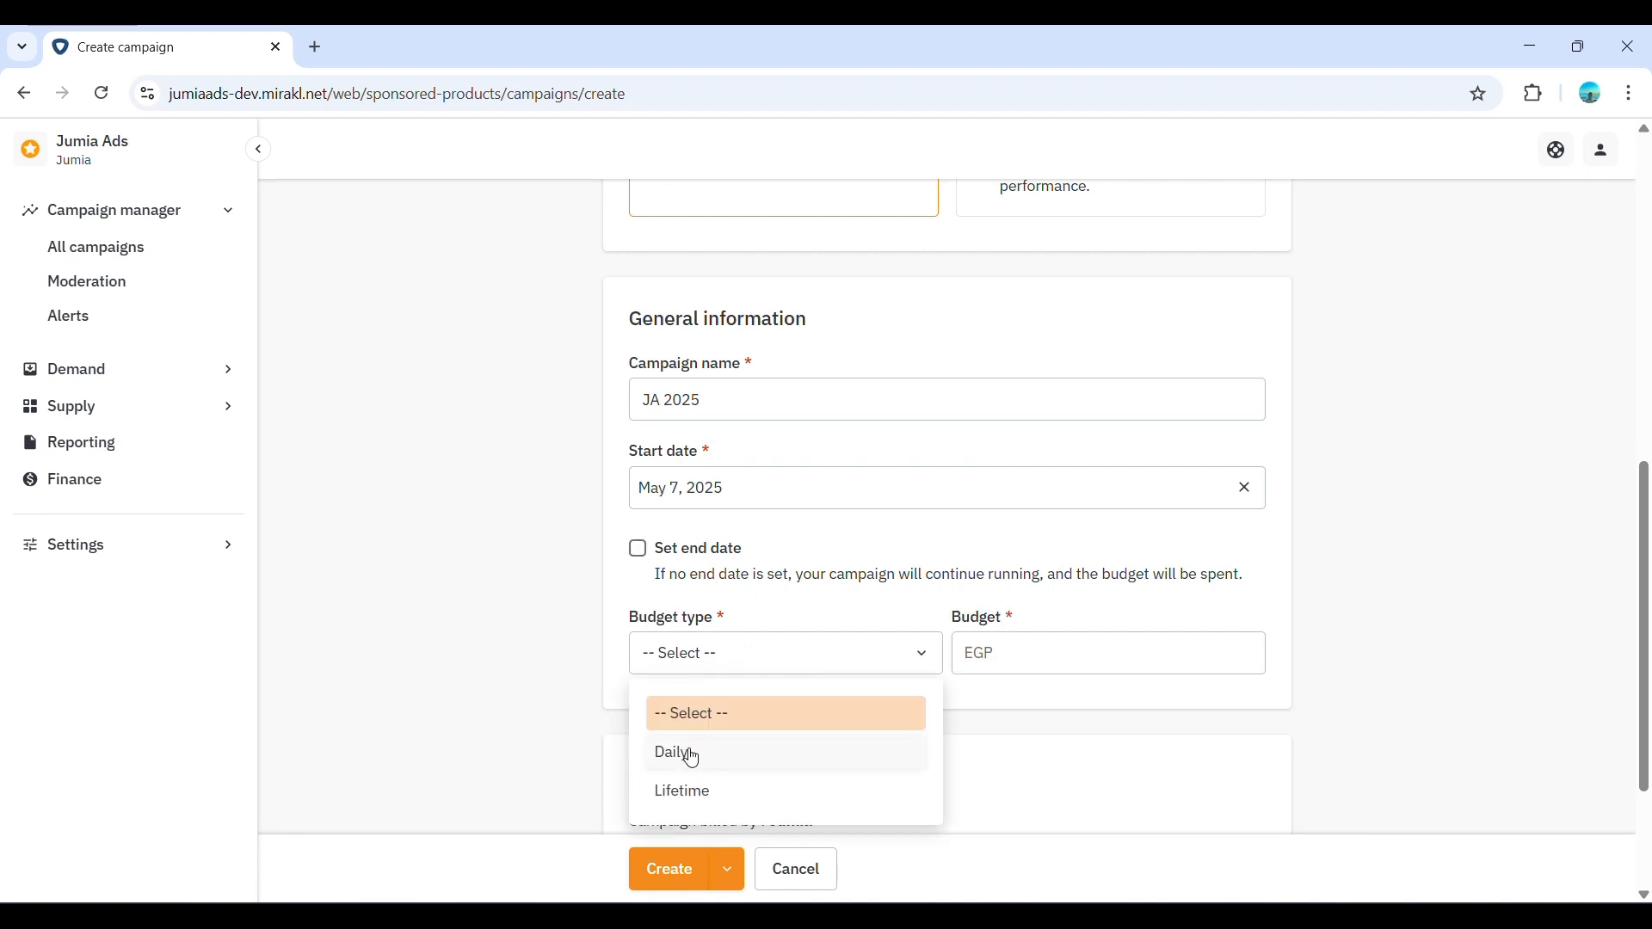
{"action": "left_click", "coordinate": [758, 765]}
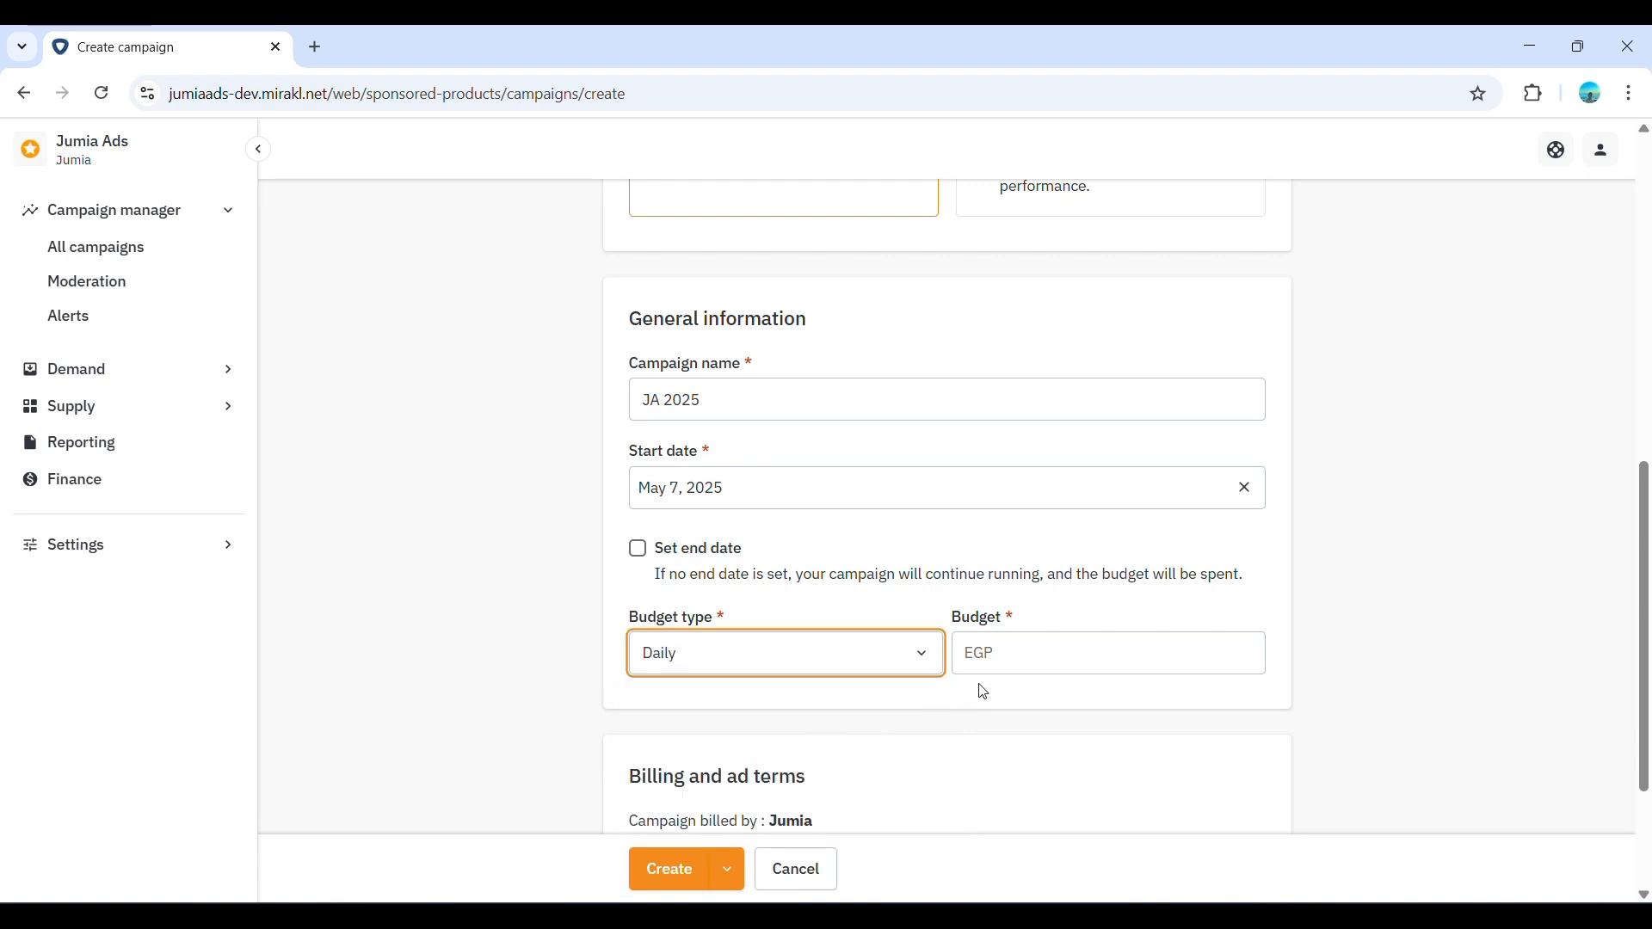
{"action": "left_click", "coordinate": [1044, 653]}
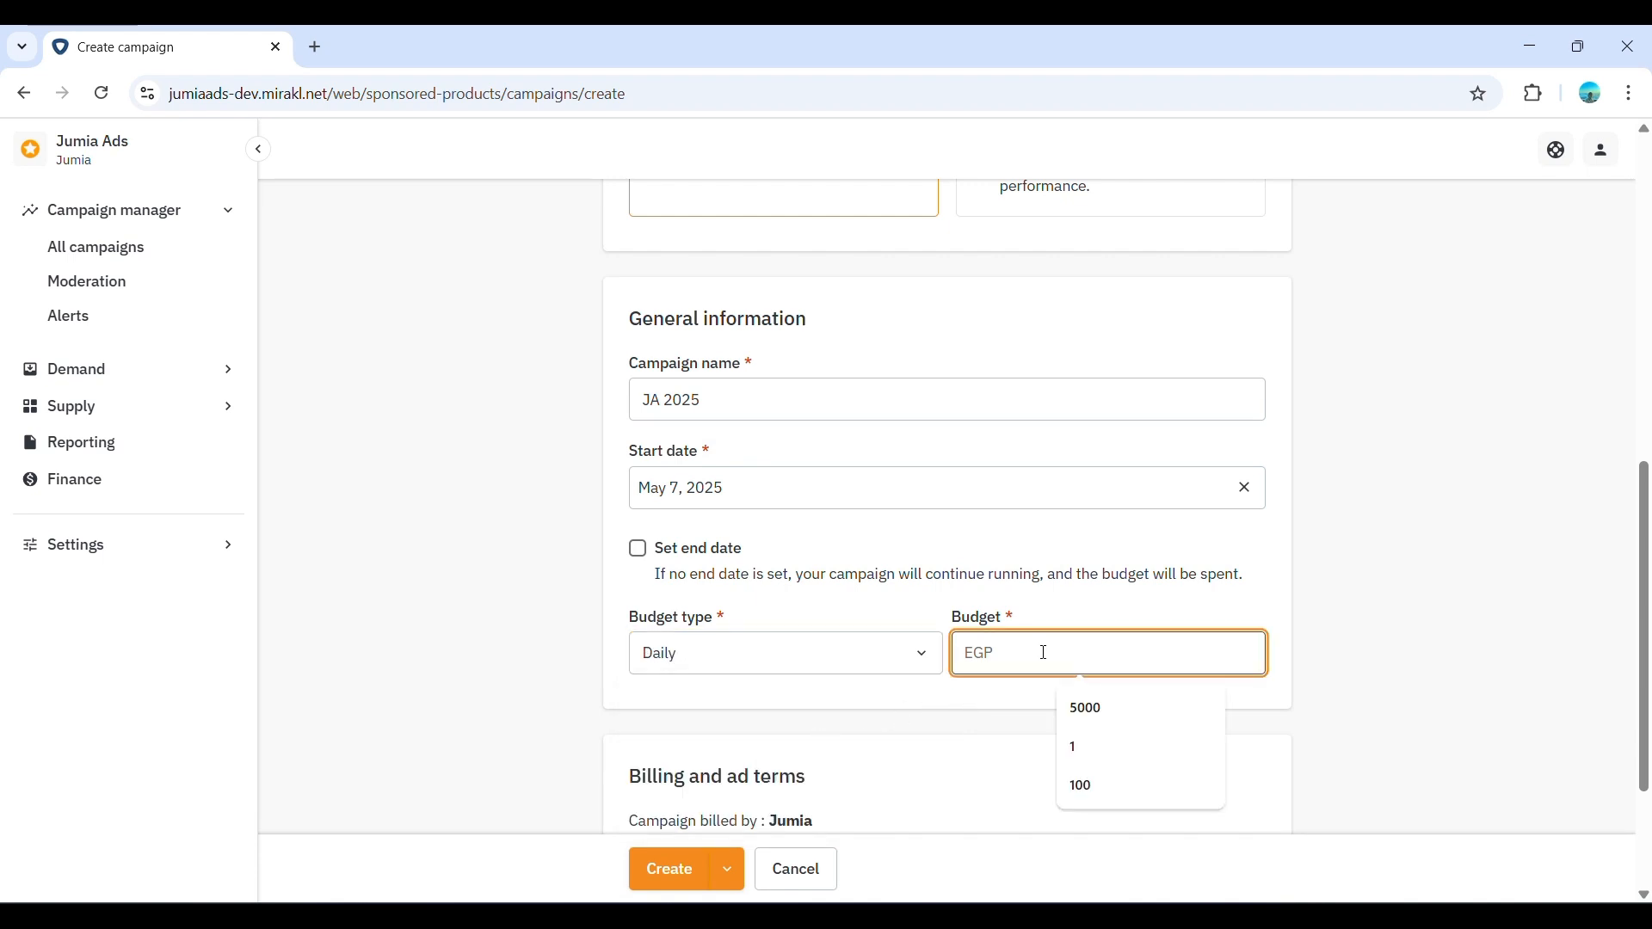
{"action": "left_click", "coordinate": [1087, 784]}
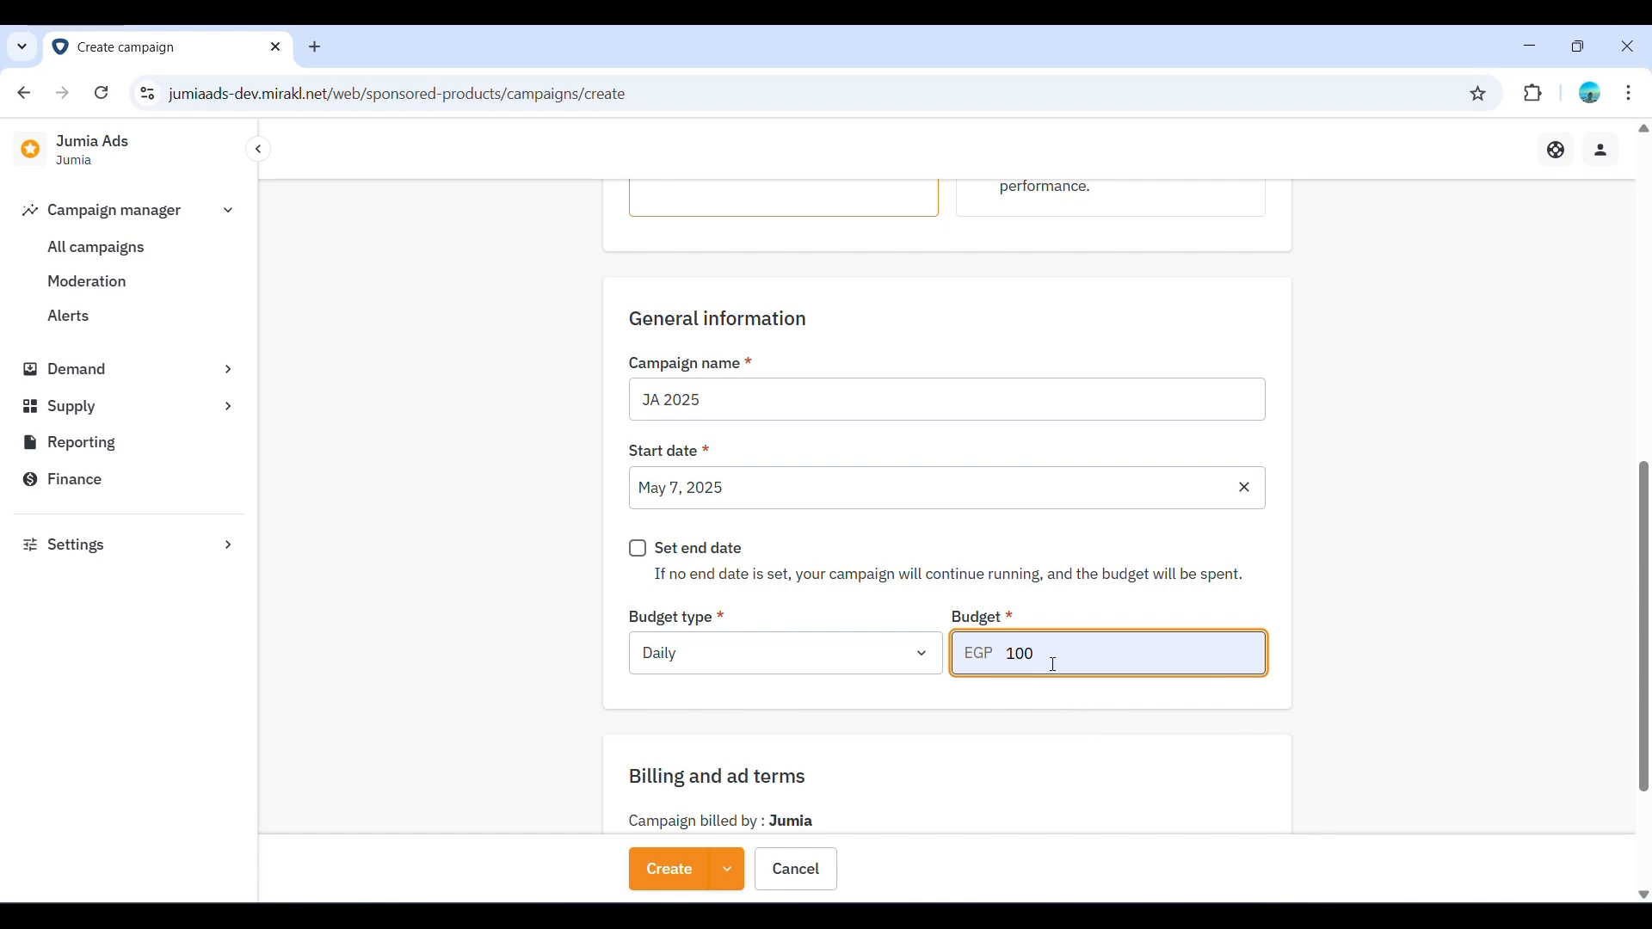
- Create the campaign directly rather than as a draft
{"action": "scroll", "coordinate": [1644, 732], "scroll_direction": "down", "scroll_amount": 3}
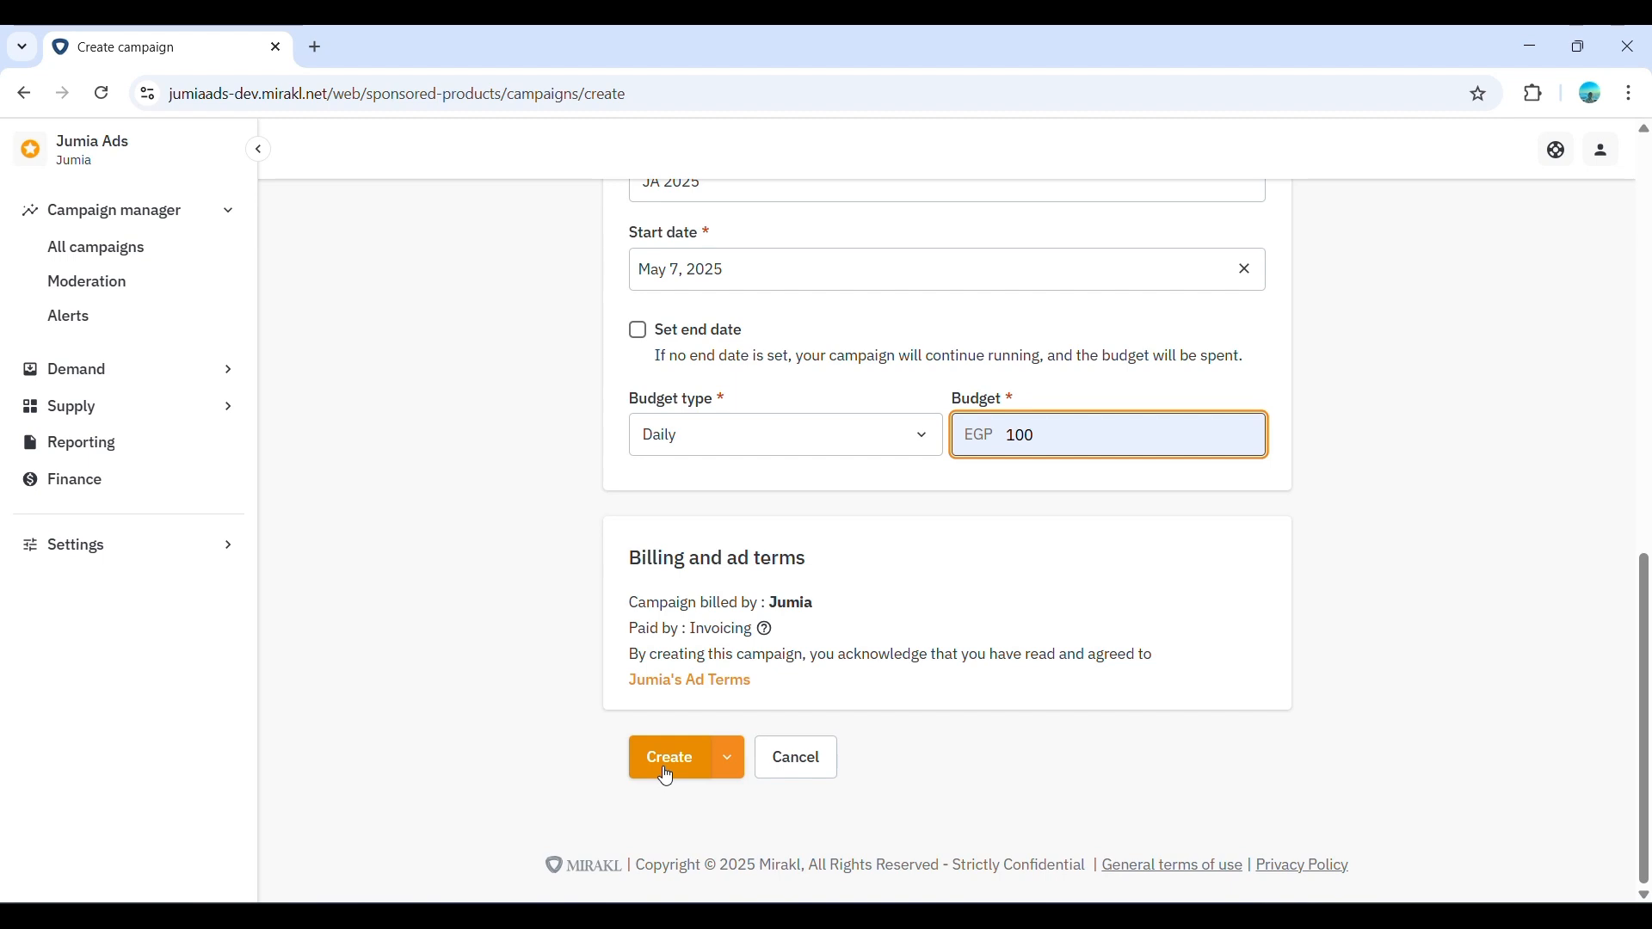
{"action": "left_click", "coordinate": [738, 778]}
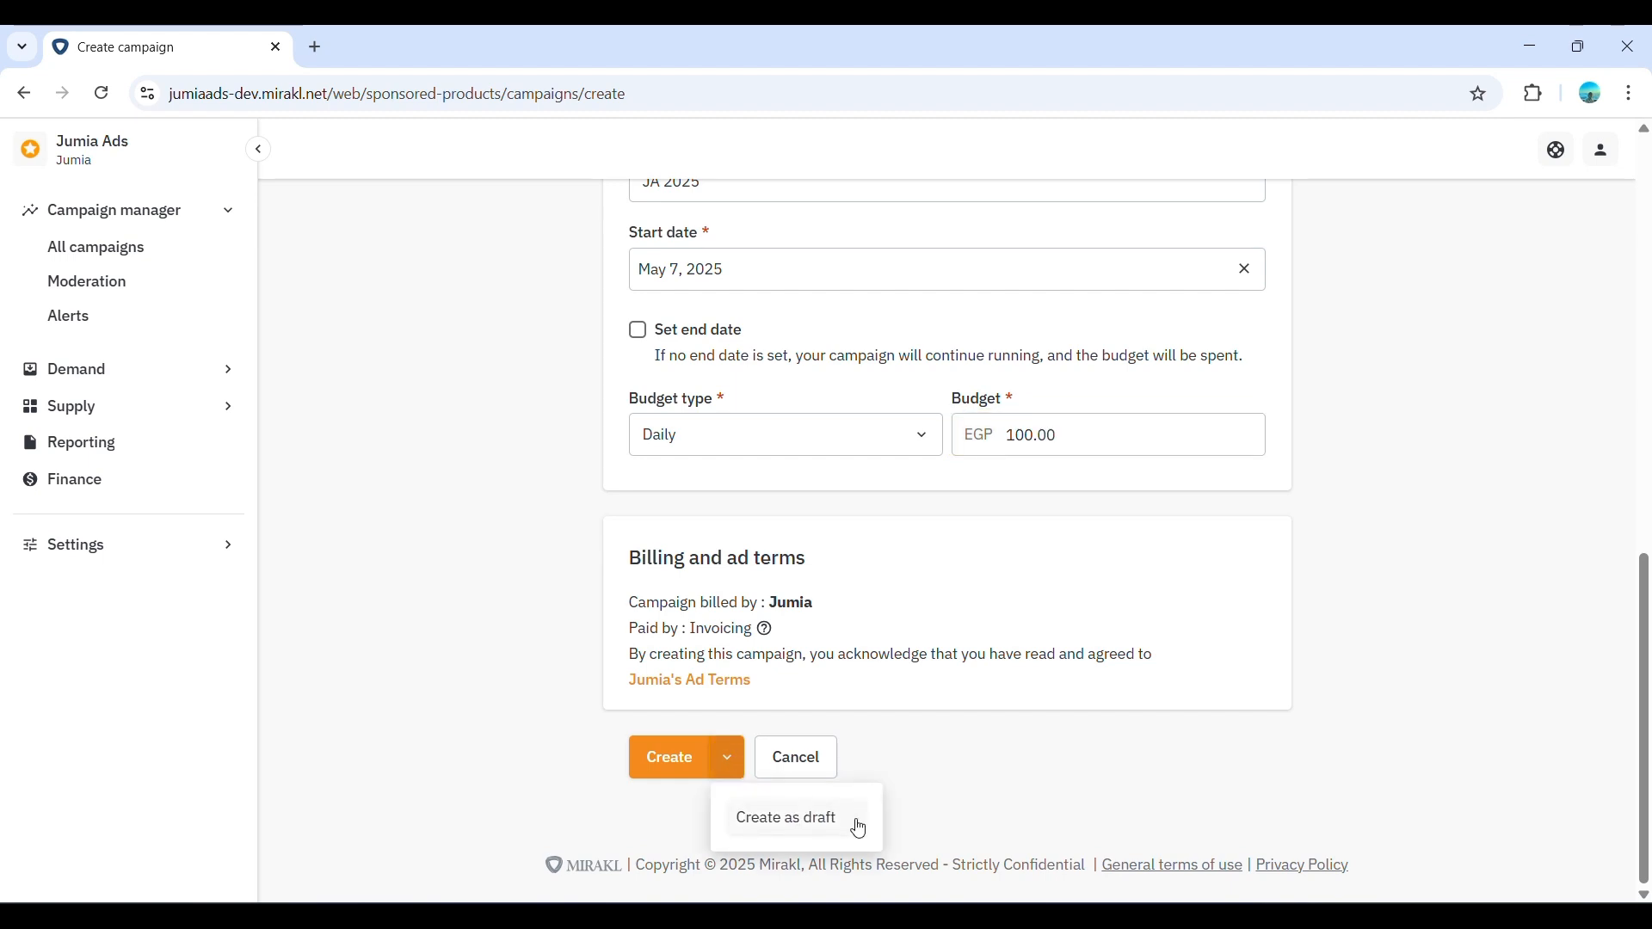
{"action": "left_click", "coordinate": [655, 829]}
{"action": "left_click", "coordinate": [677, 776]}
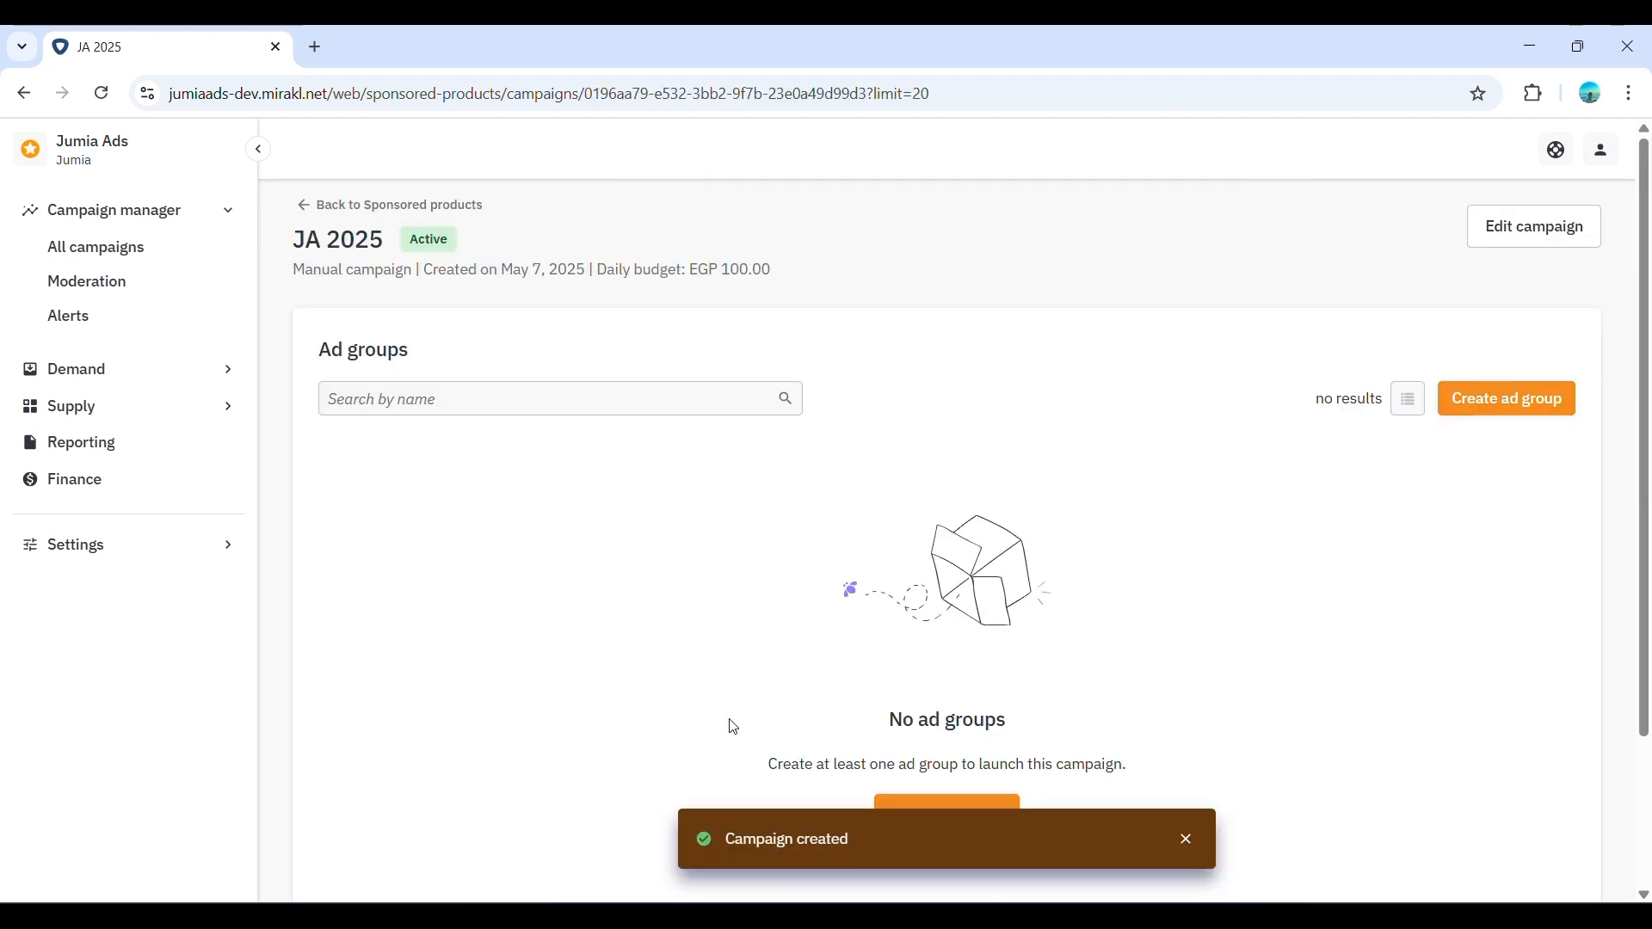
- Start a new ad group in the JA 2025 campaign and name it Summer Dresses
{"action": "left_click_drag", "start_coordinate": [1645, 378], "coordinate": [1645, 478]}
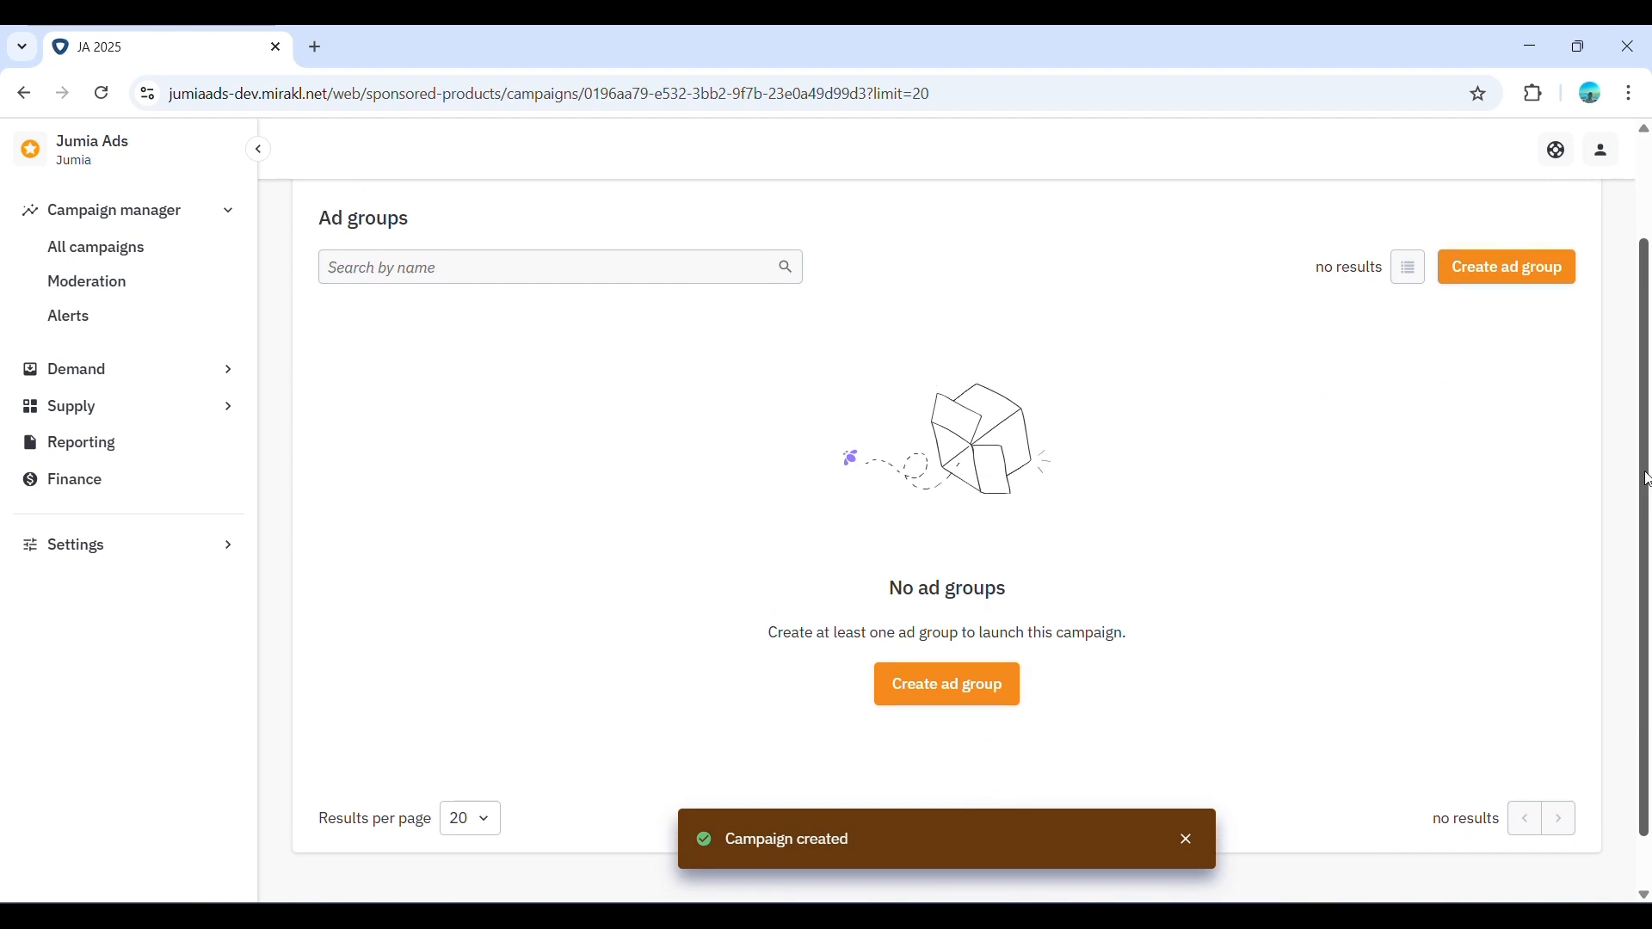
{"action": "left_click", "coordinate": [1554, 284]}
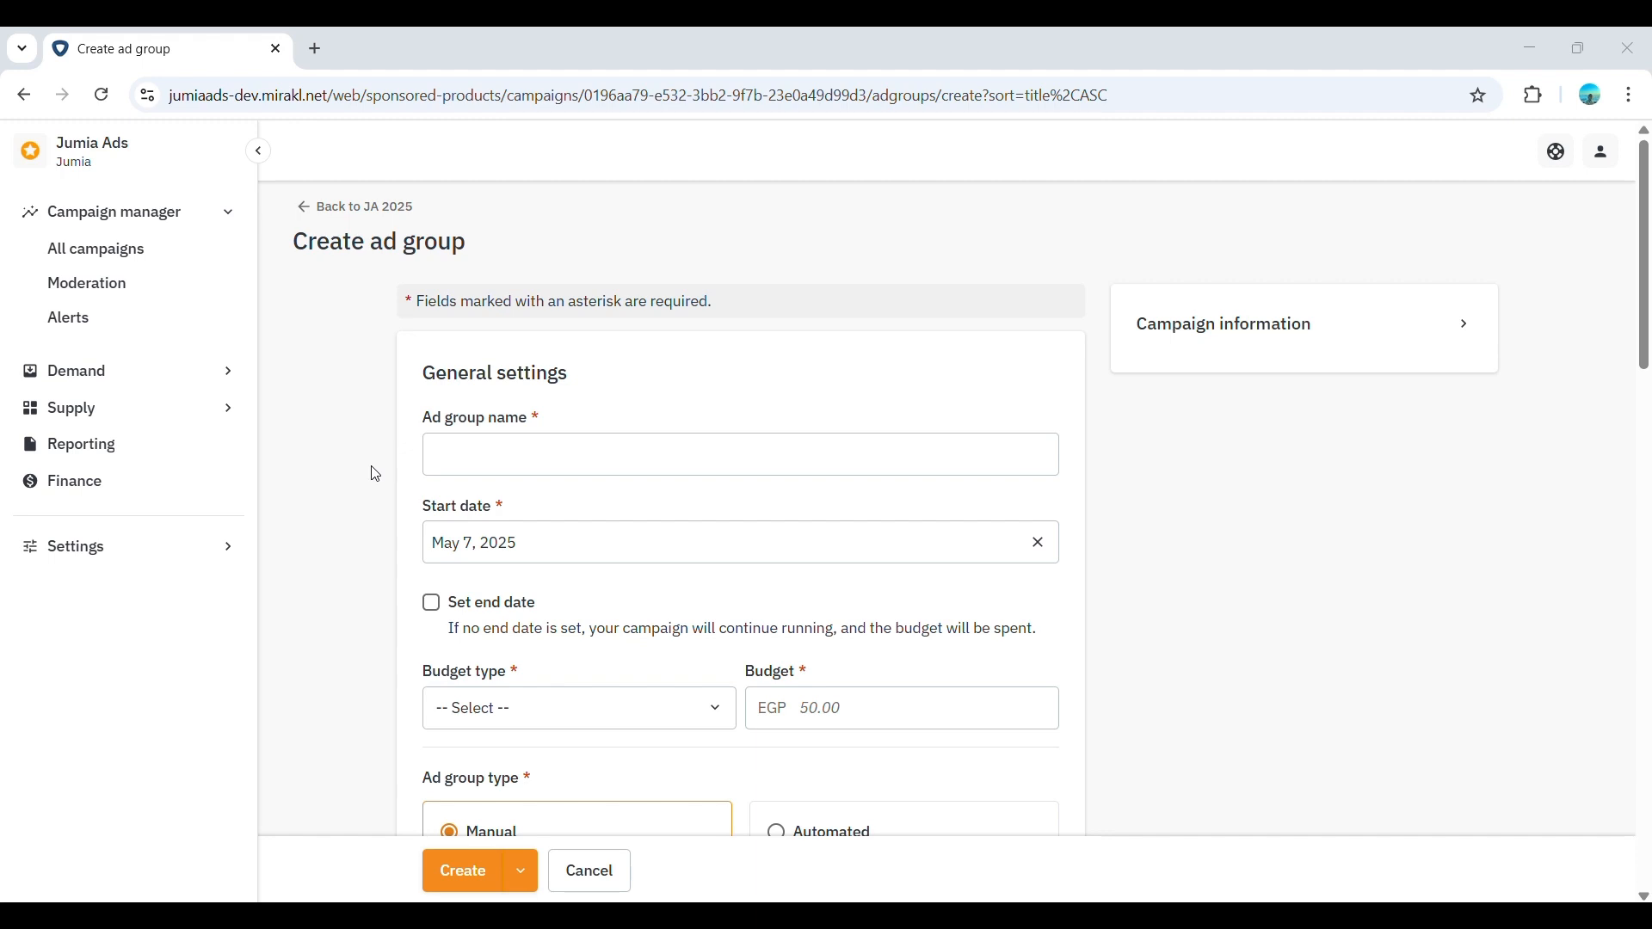
{"action": "left_click", "coordinate": [516, 459]}
{"action": "type", "text": "Summer Dresses"}
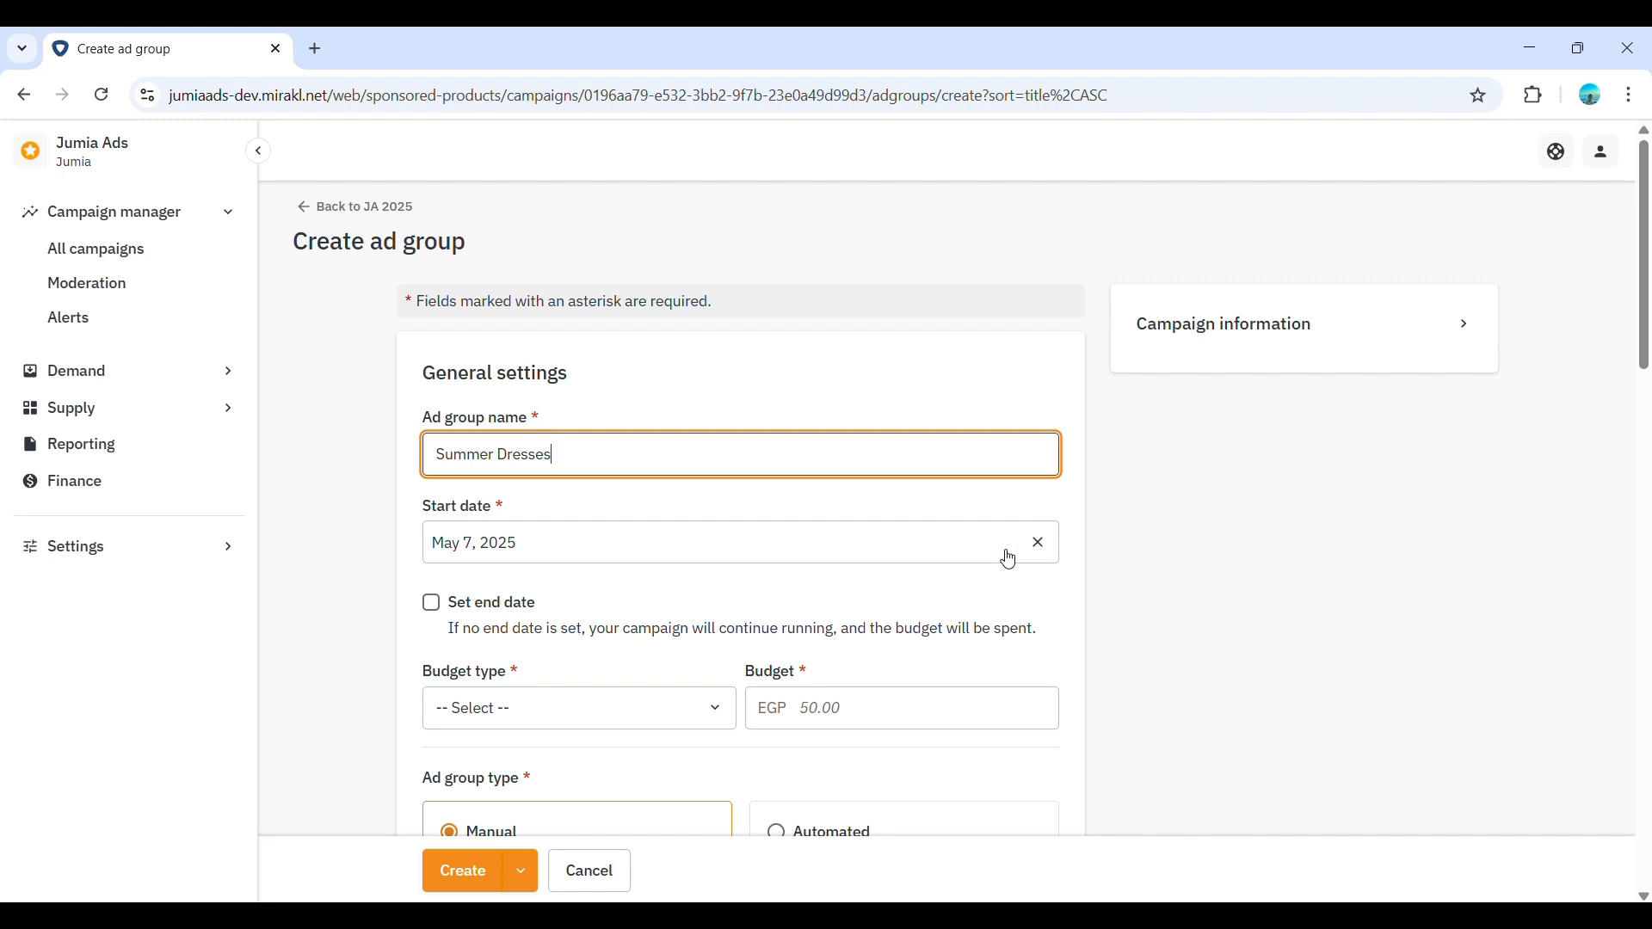
{"action": "left_click", "coordinate": [1105, 555]}
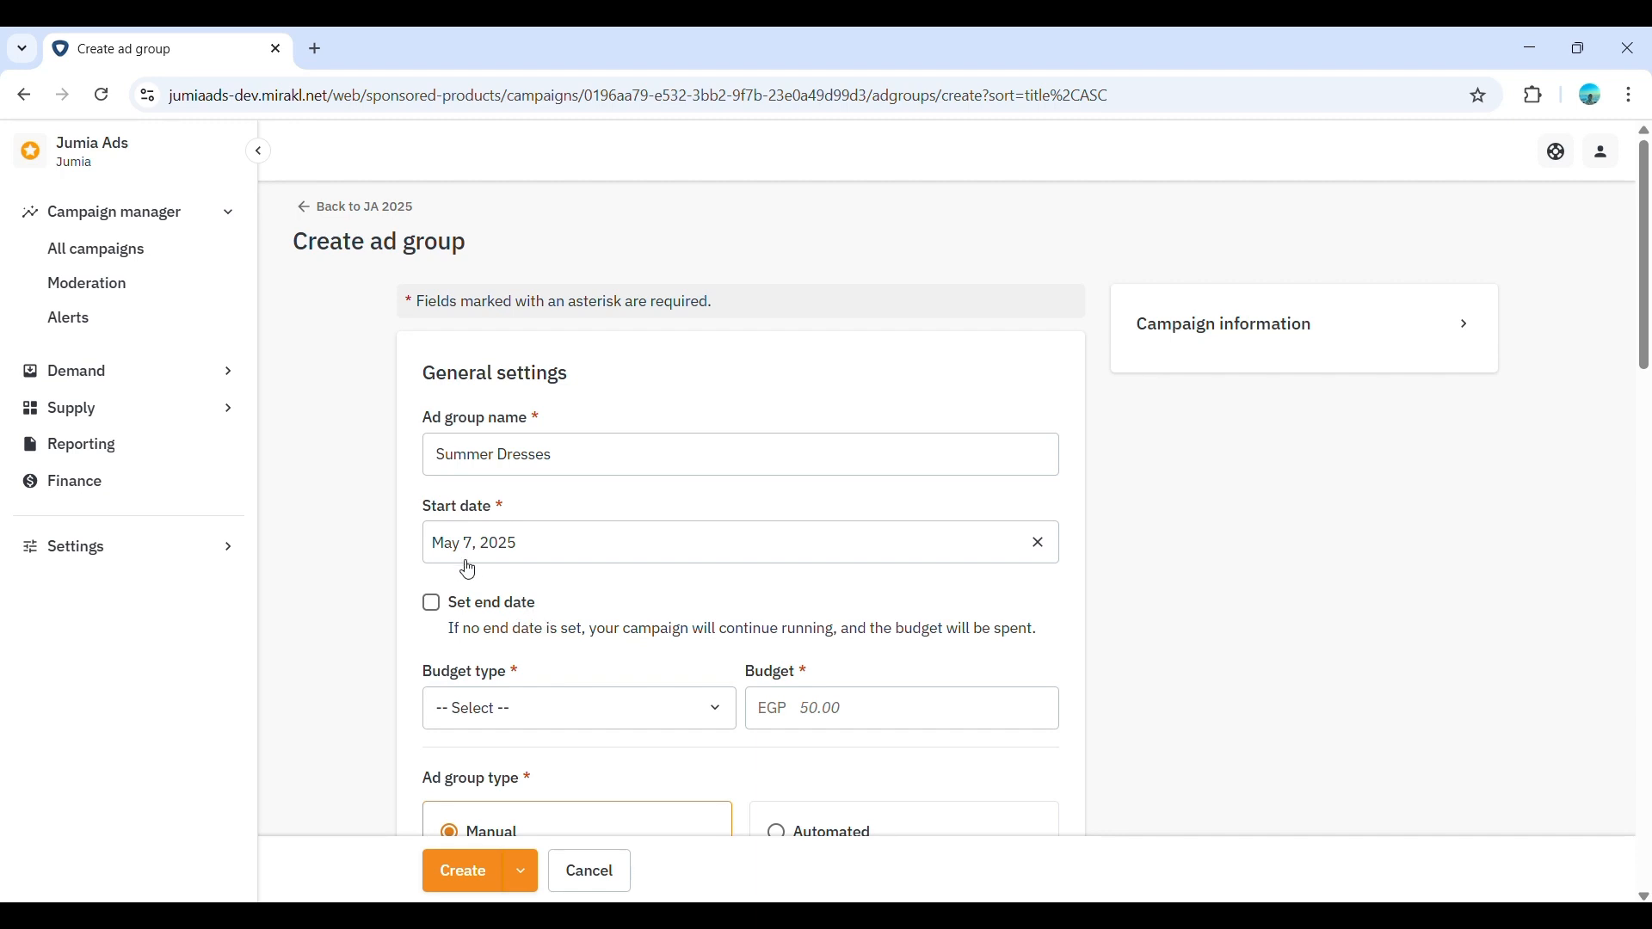
- Give the Summer Dresses ad group a Daily budget of EGP 50
{"action": "scroll", "coordinate": [393, 629], "scroll_direction": "down", "scroll_amount": 4}
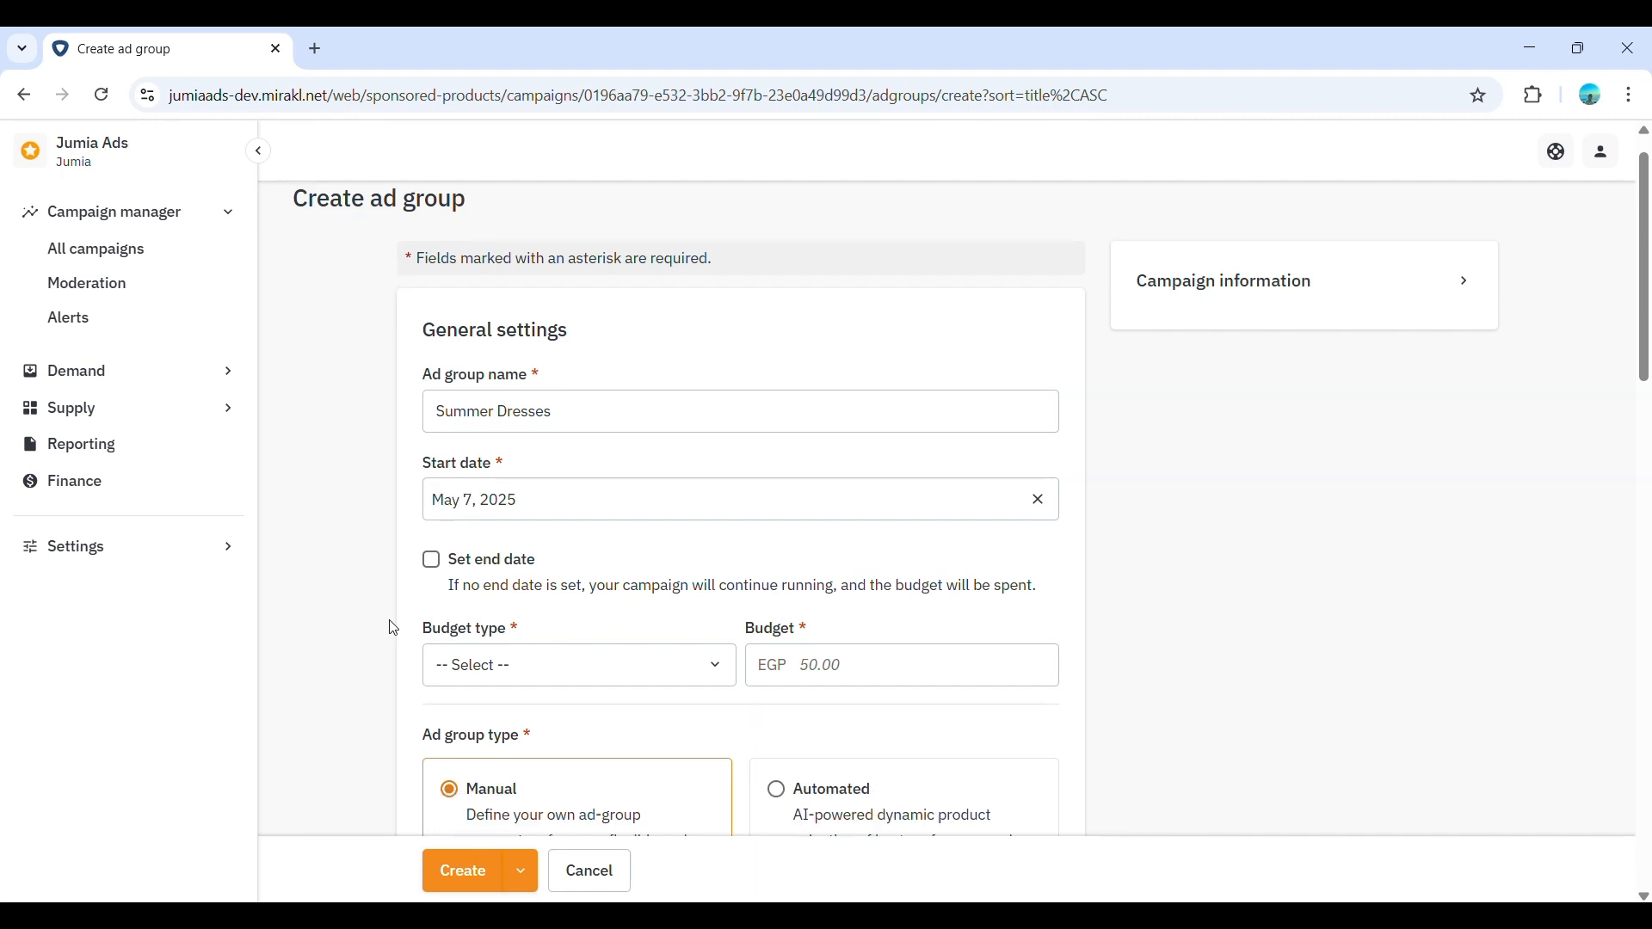
{"action": "left_click", "coordinate": [690, 376]}
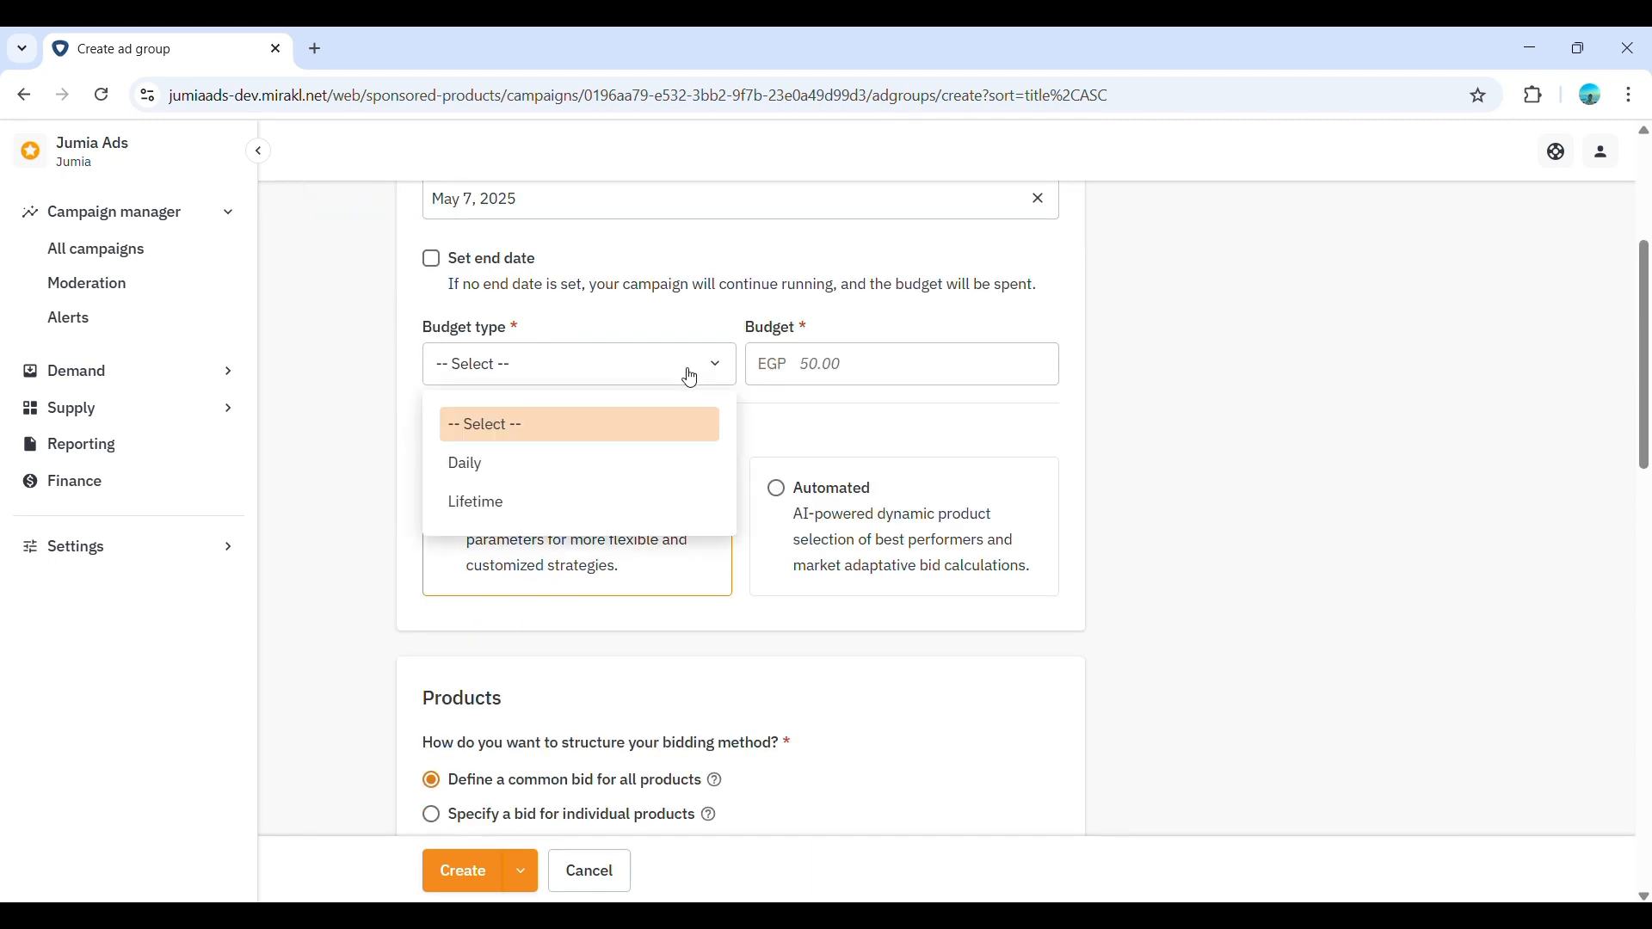
{"action": "left_click", "coordinate": [627, 471]}
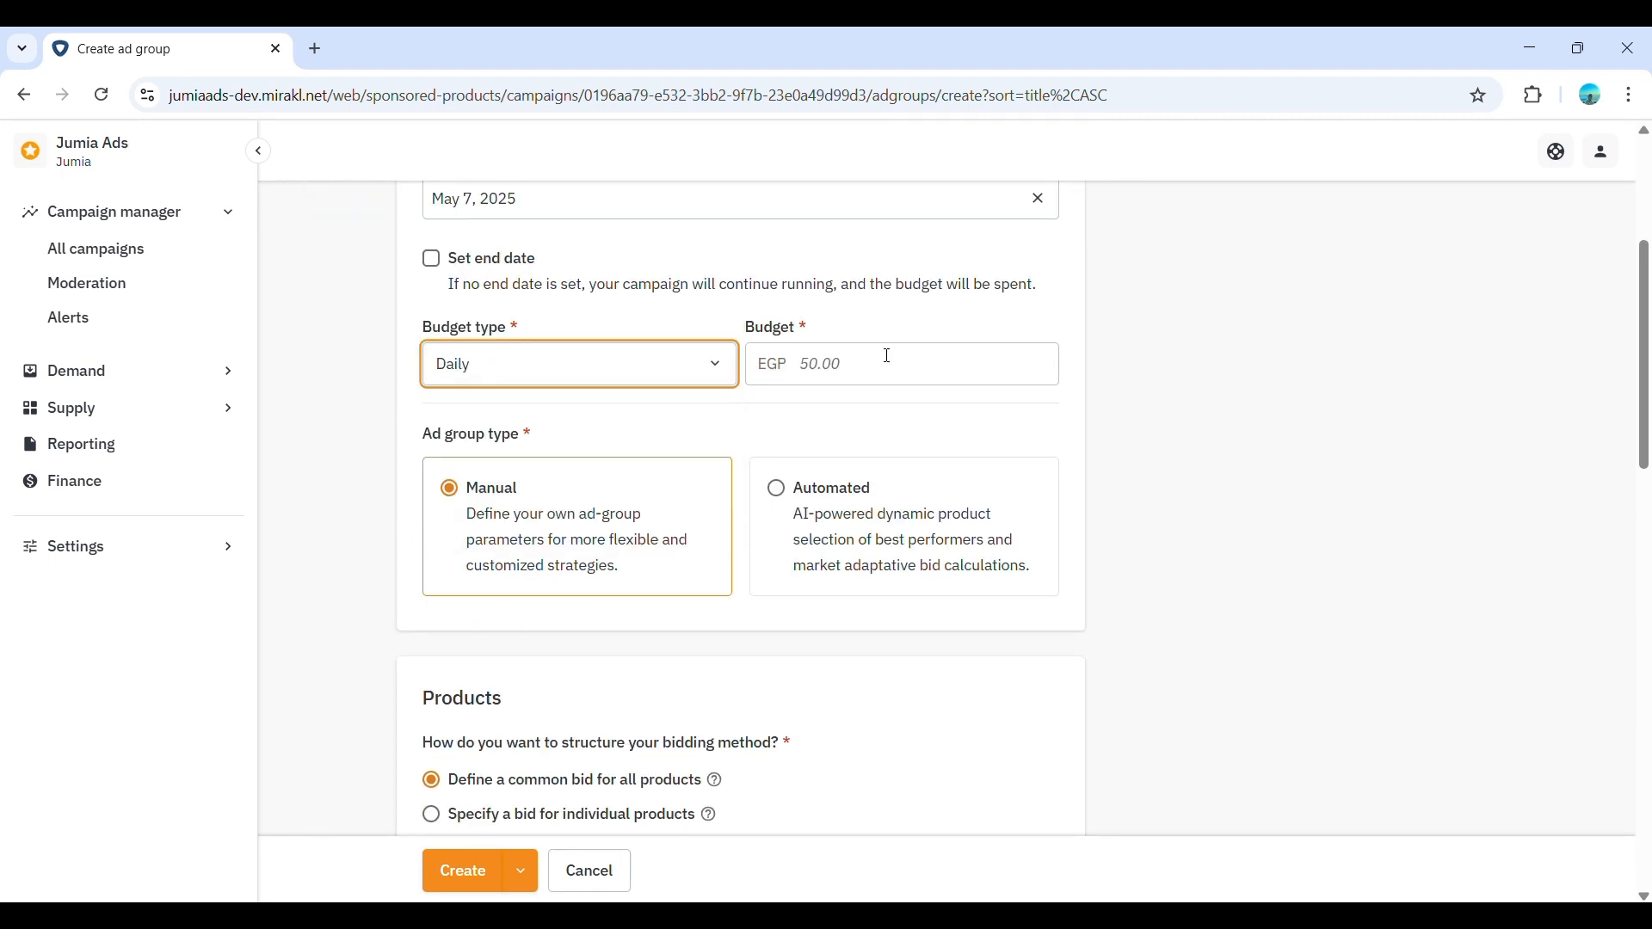
{"action": "left_click", "coordinate": [890, 356]}
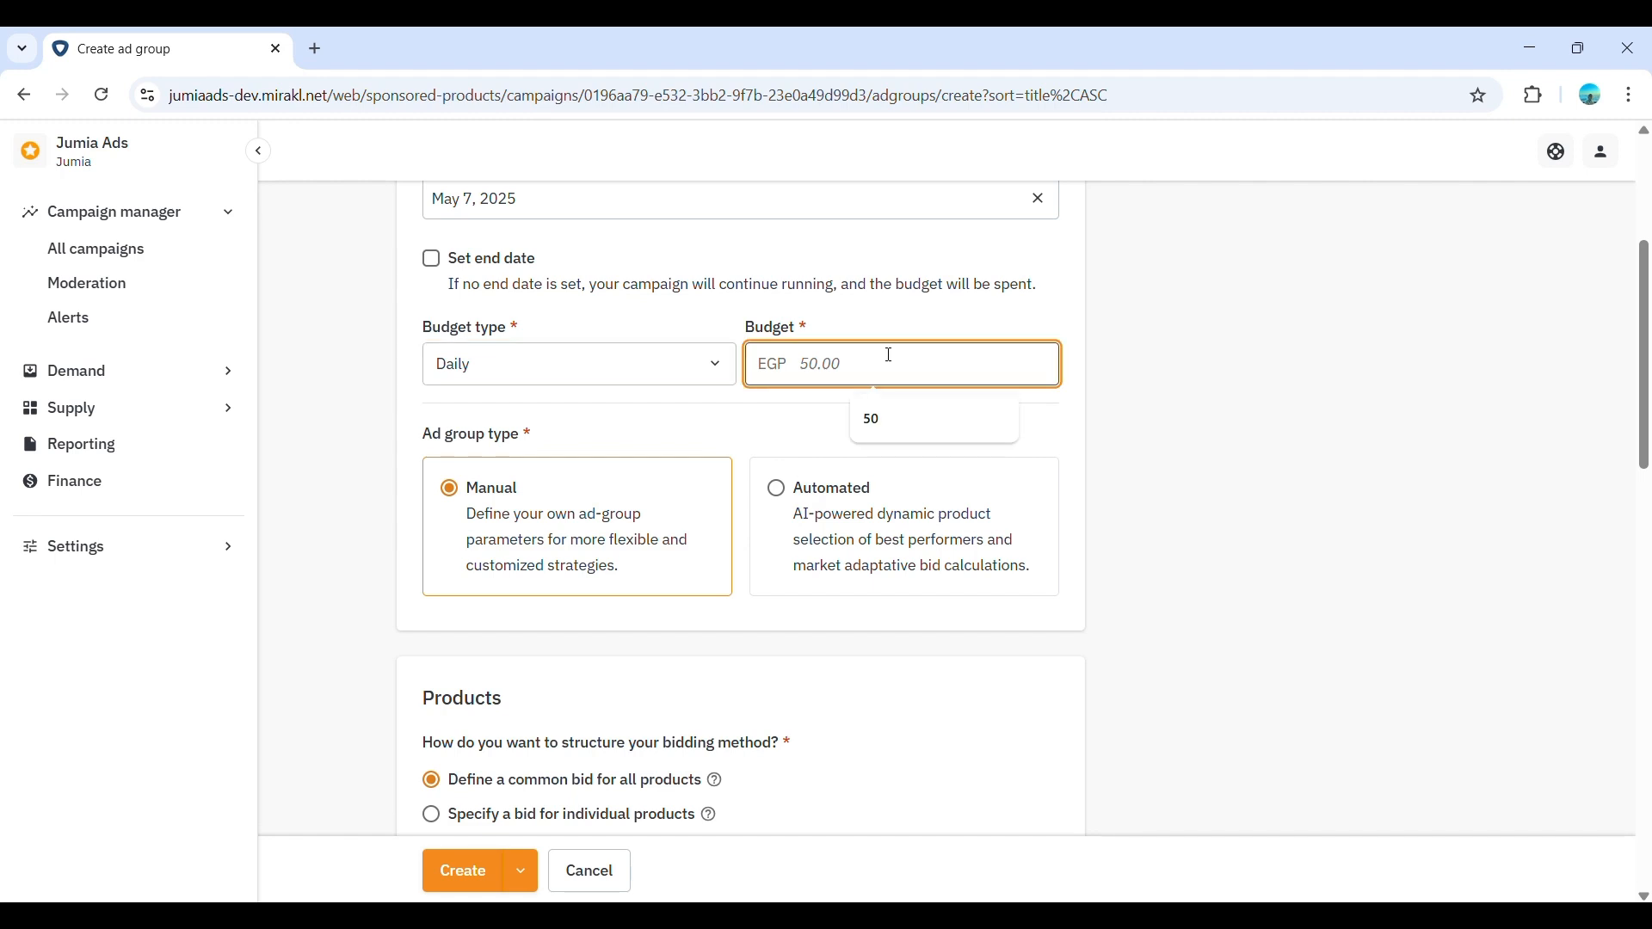
{"action": "left_click", "coordinate": [891, 420]}
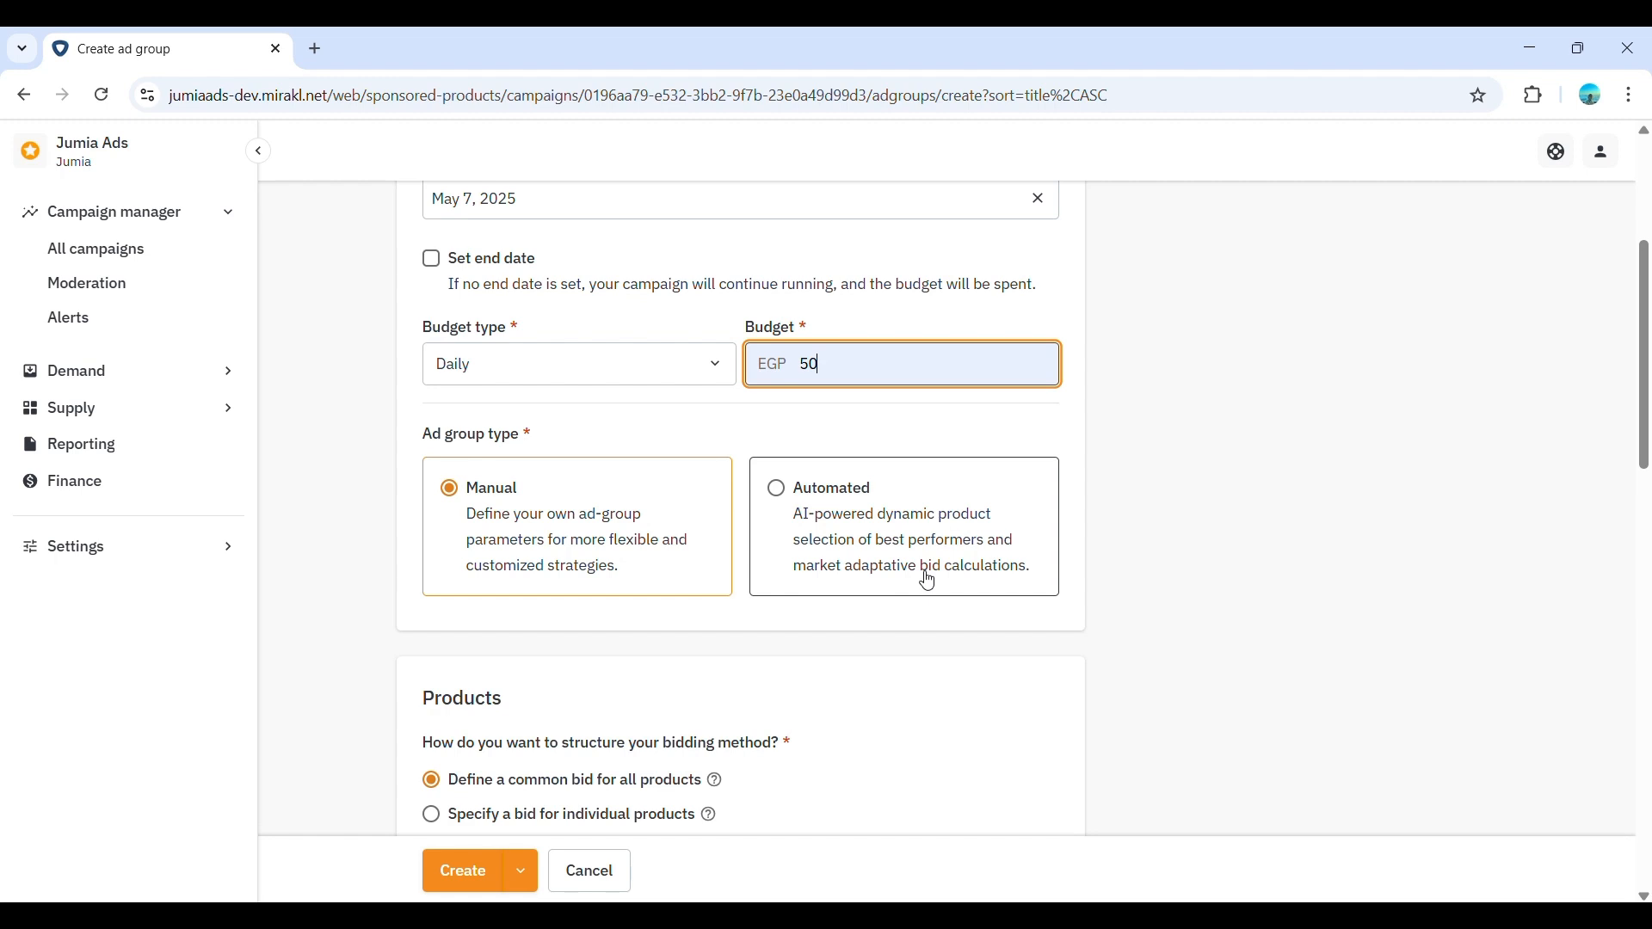
{"action": "left_click", "coordinate": [1202, 558]}
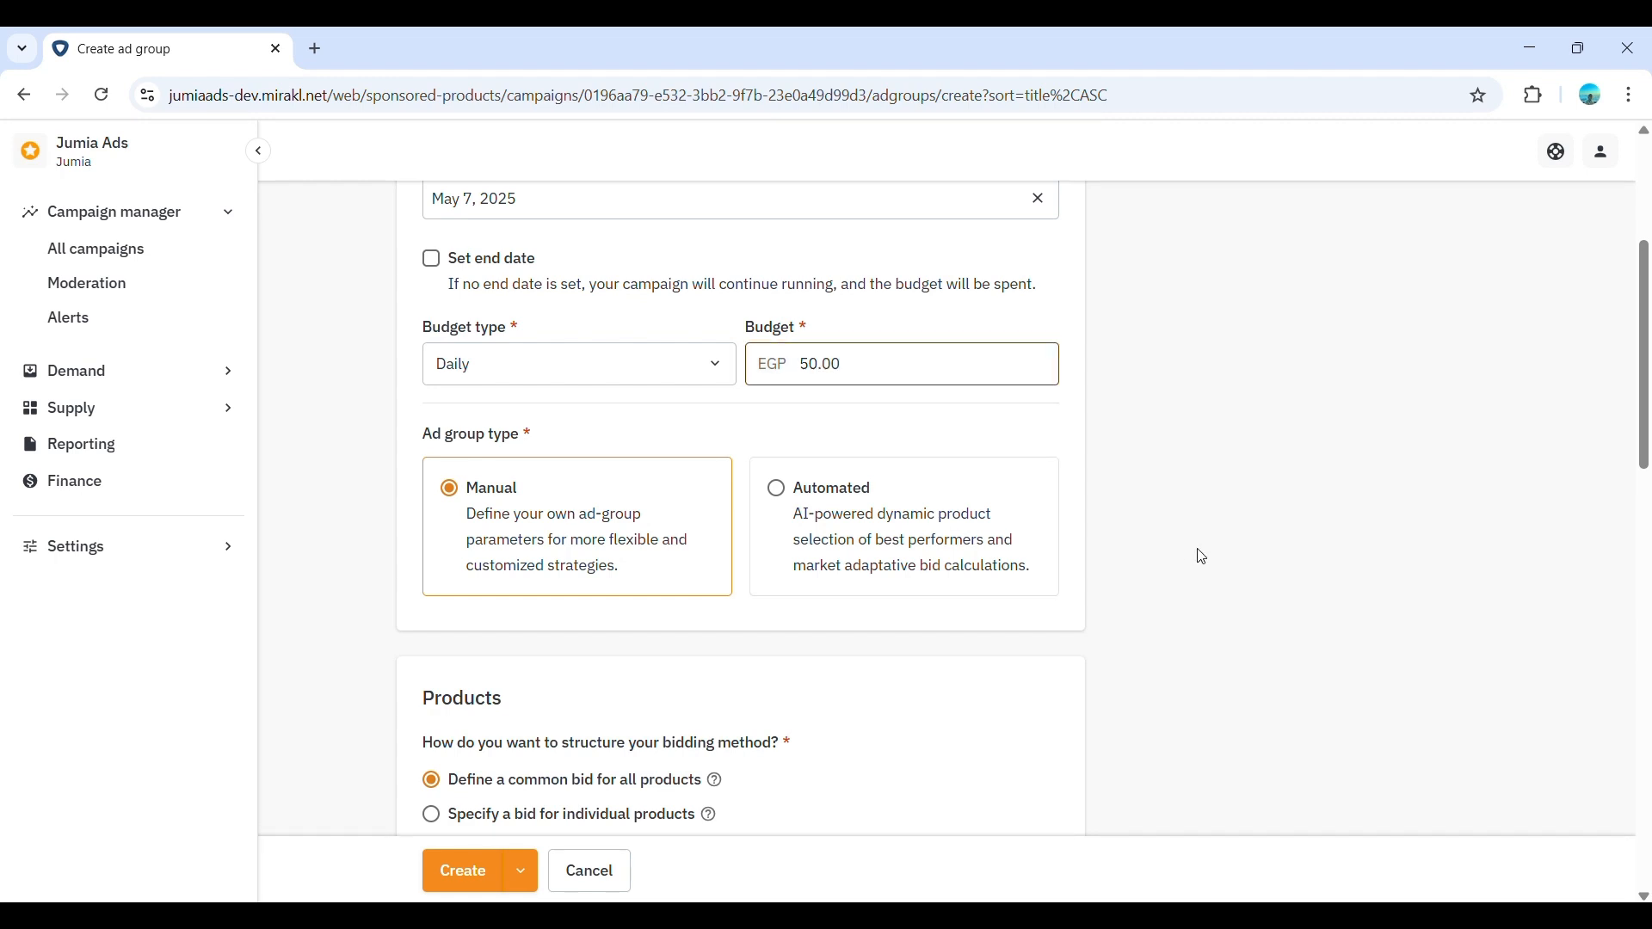
- Try individual product bids as the bidding method and return to a common bid for all products
{"action": "scroll", "coordinate": [1202, 557], "scroll_direction": "down", "scroll_amount": 1}
{"action": "scroll", "coordinate": [1201, 557], "scroll_direction": "down", "scroll_amount": 3}
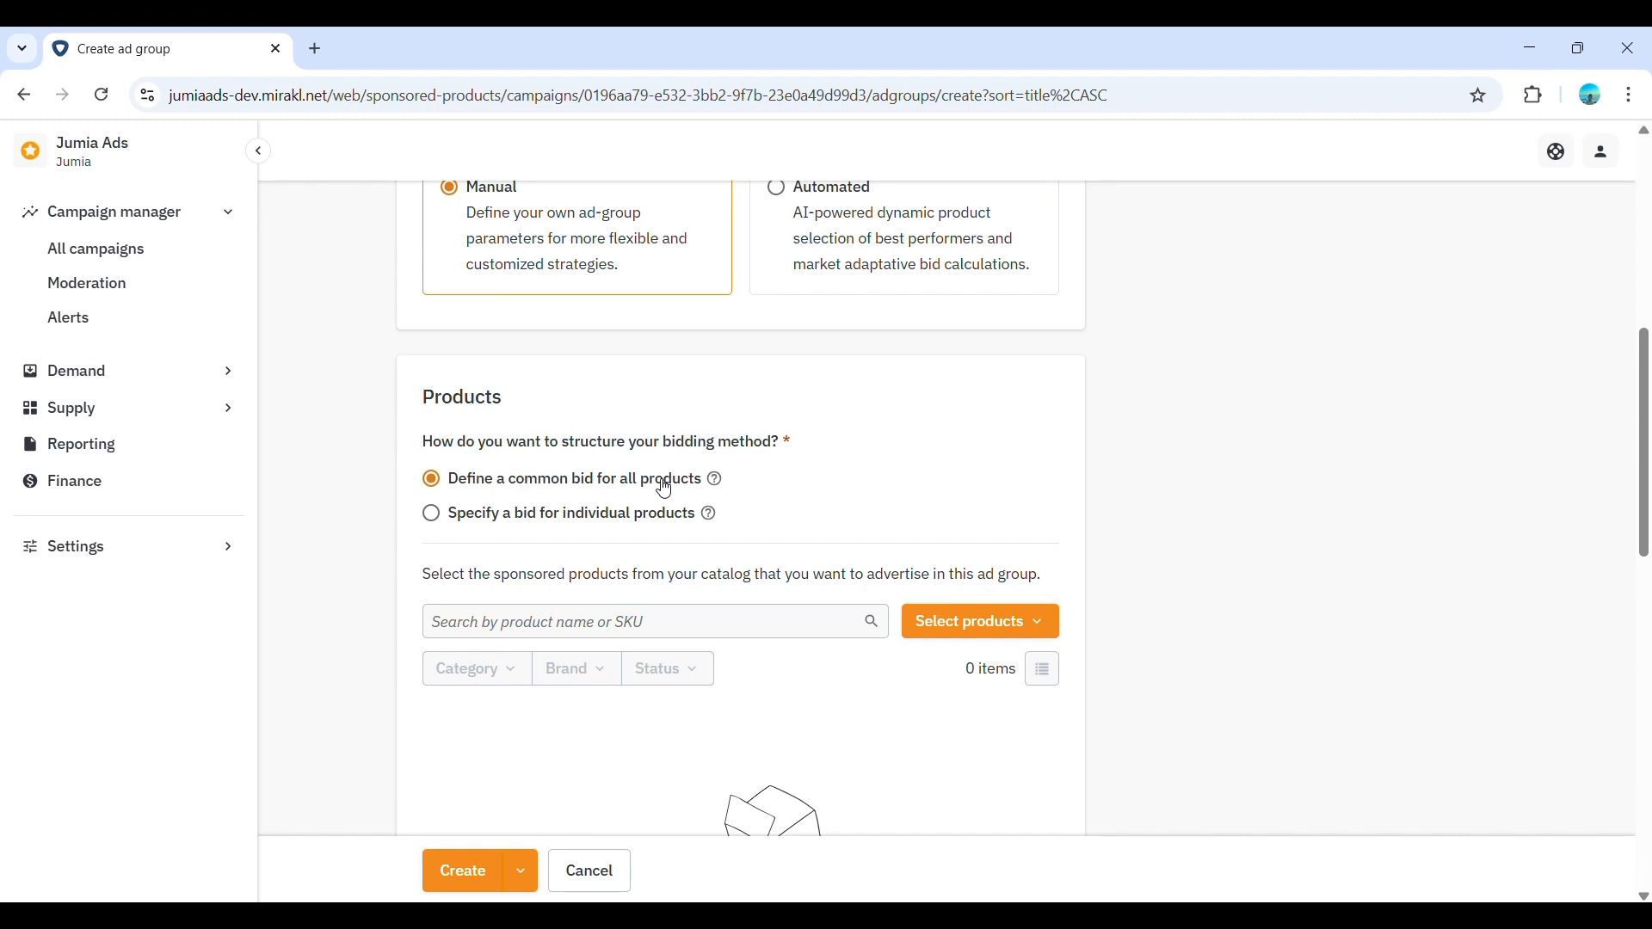
{"action": "left_click", "coordinate": [581, 520]}
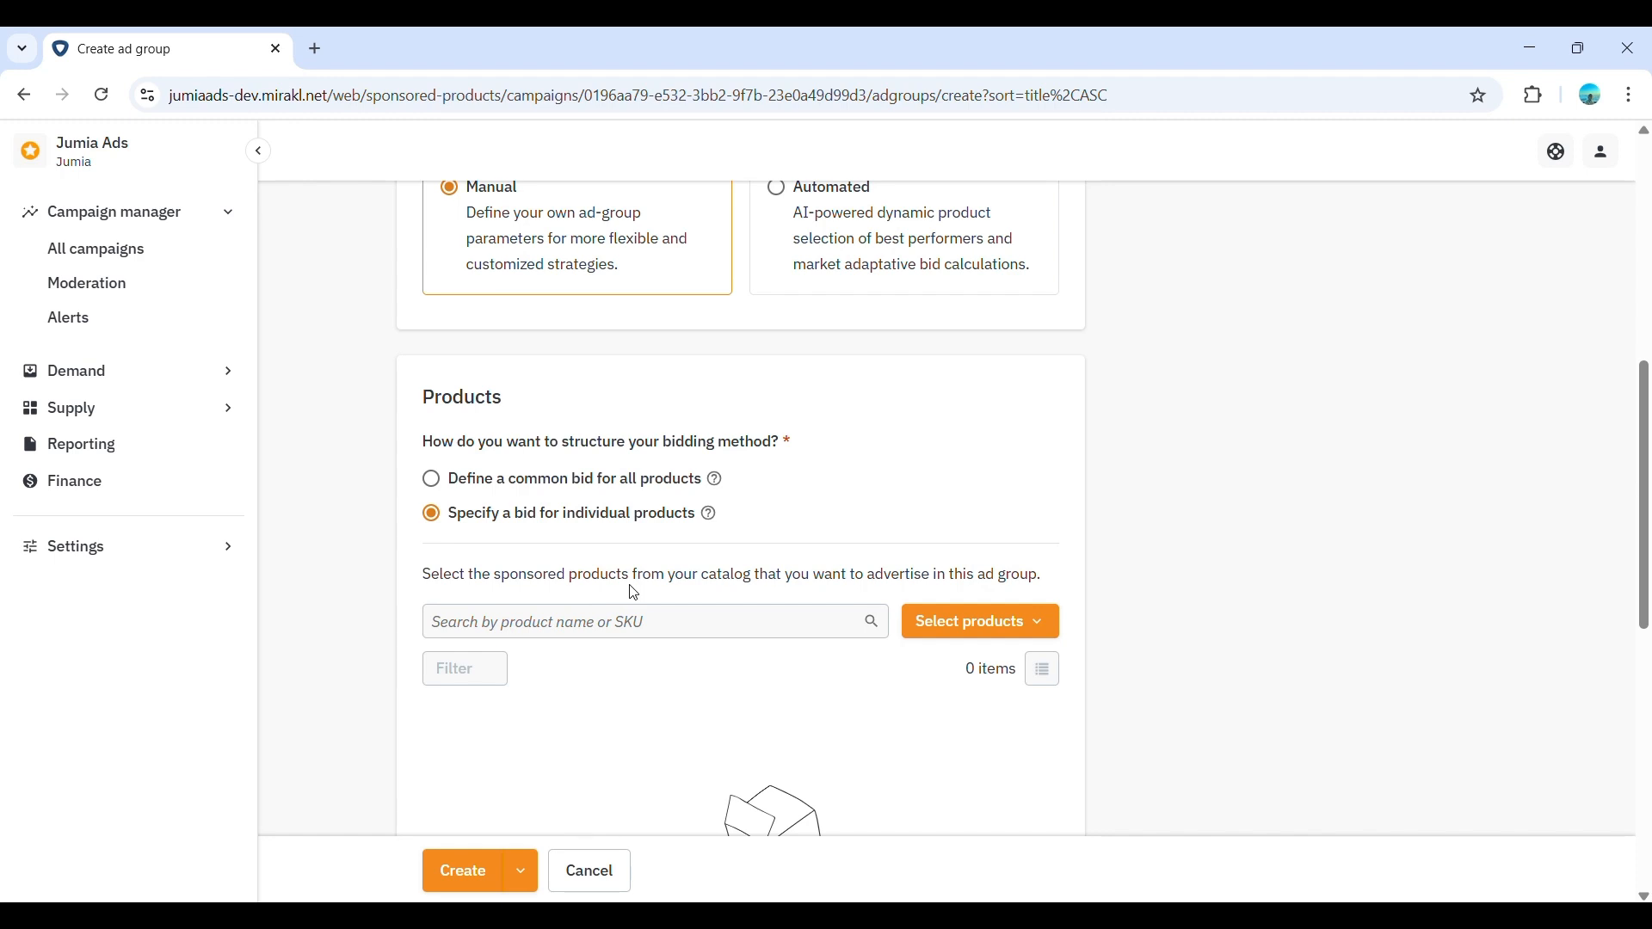
{"action": "left_click", "coordinate": [431, 481]}
{"action": "left_click", "coordinate": [431, 514]}
- Set the ad group's manual bid price to EGP 10
{"action": "scroll", "coordinate": [1505, 668], "scroll_direction": "down", "scroll_amount": 9}
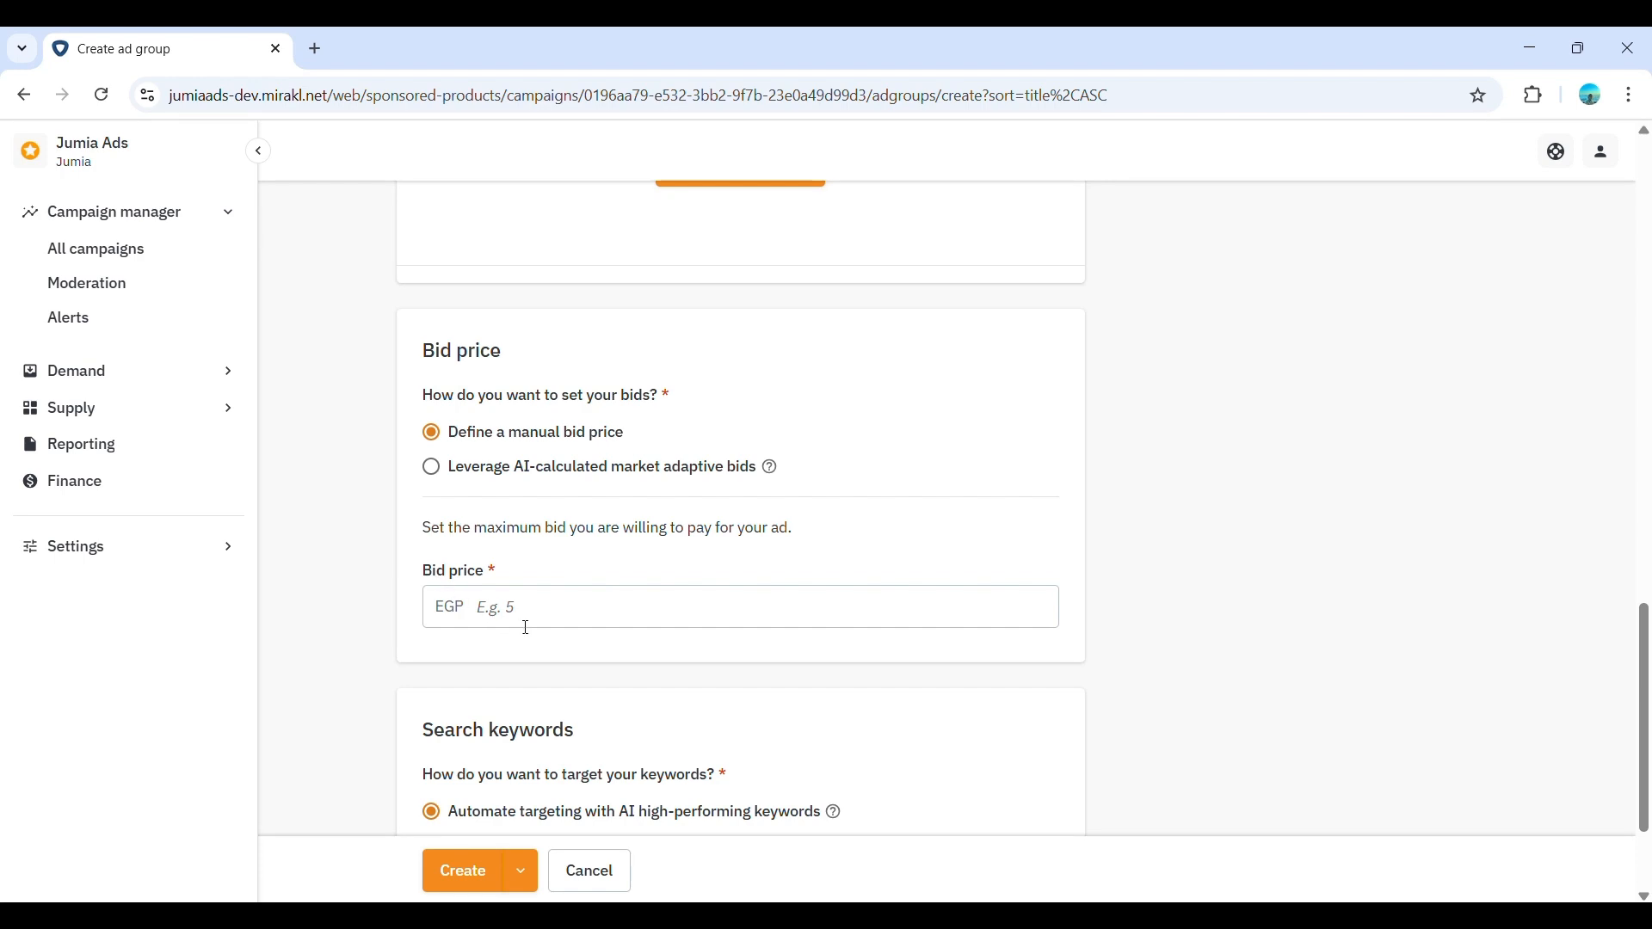
{"action": "left_click", "coordinate": [564, 614]}
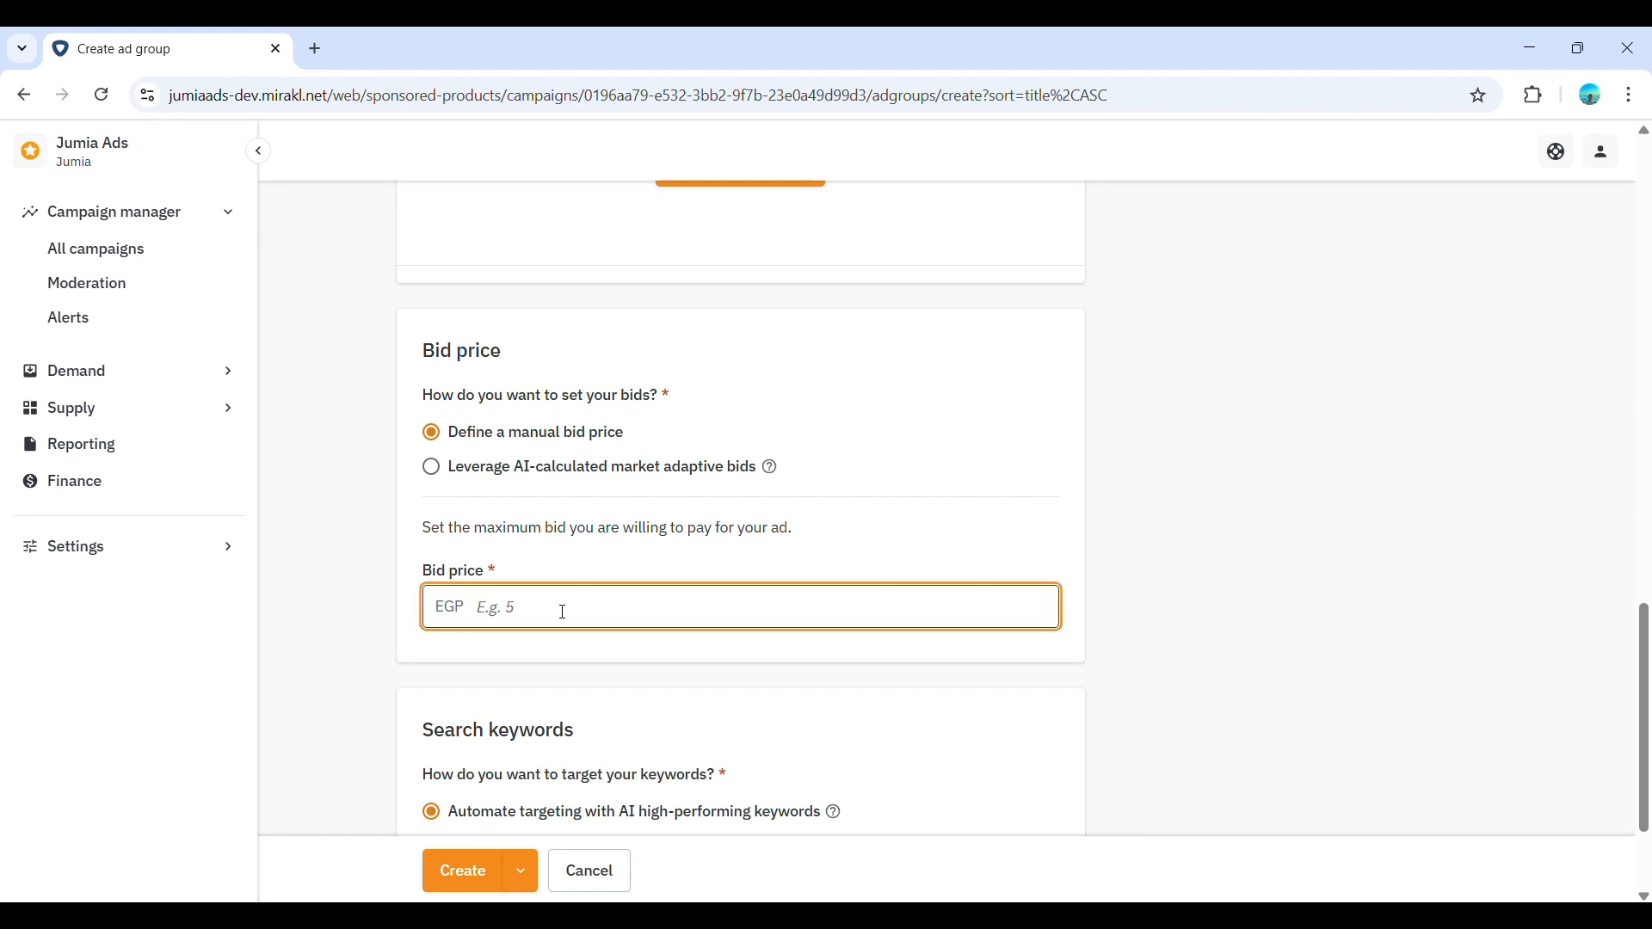
{"action": "type", "text": "10"}
{"action": "left_click", "coordinate": [343, 700]}
- Set search keyword targeting to manual keyword selection and check the draft option for creating the ad group
{"action": "scroll", "coordinate": [344, 702], "scroll_direction": "down", "scroll_amount": 1}
{"action": "scroll", "coordinate": [343, 702], "scroll_direction": "down", "scroll_amount": 1}
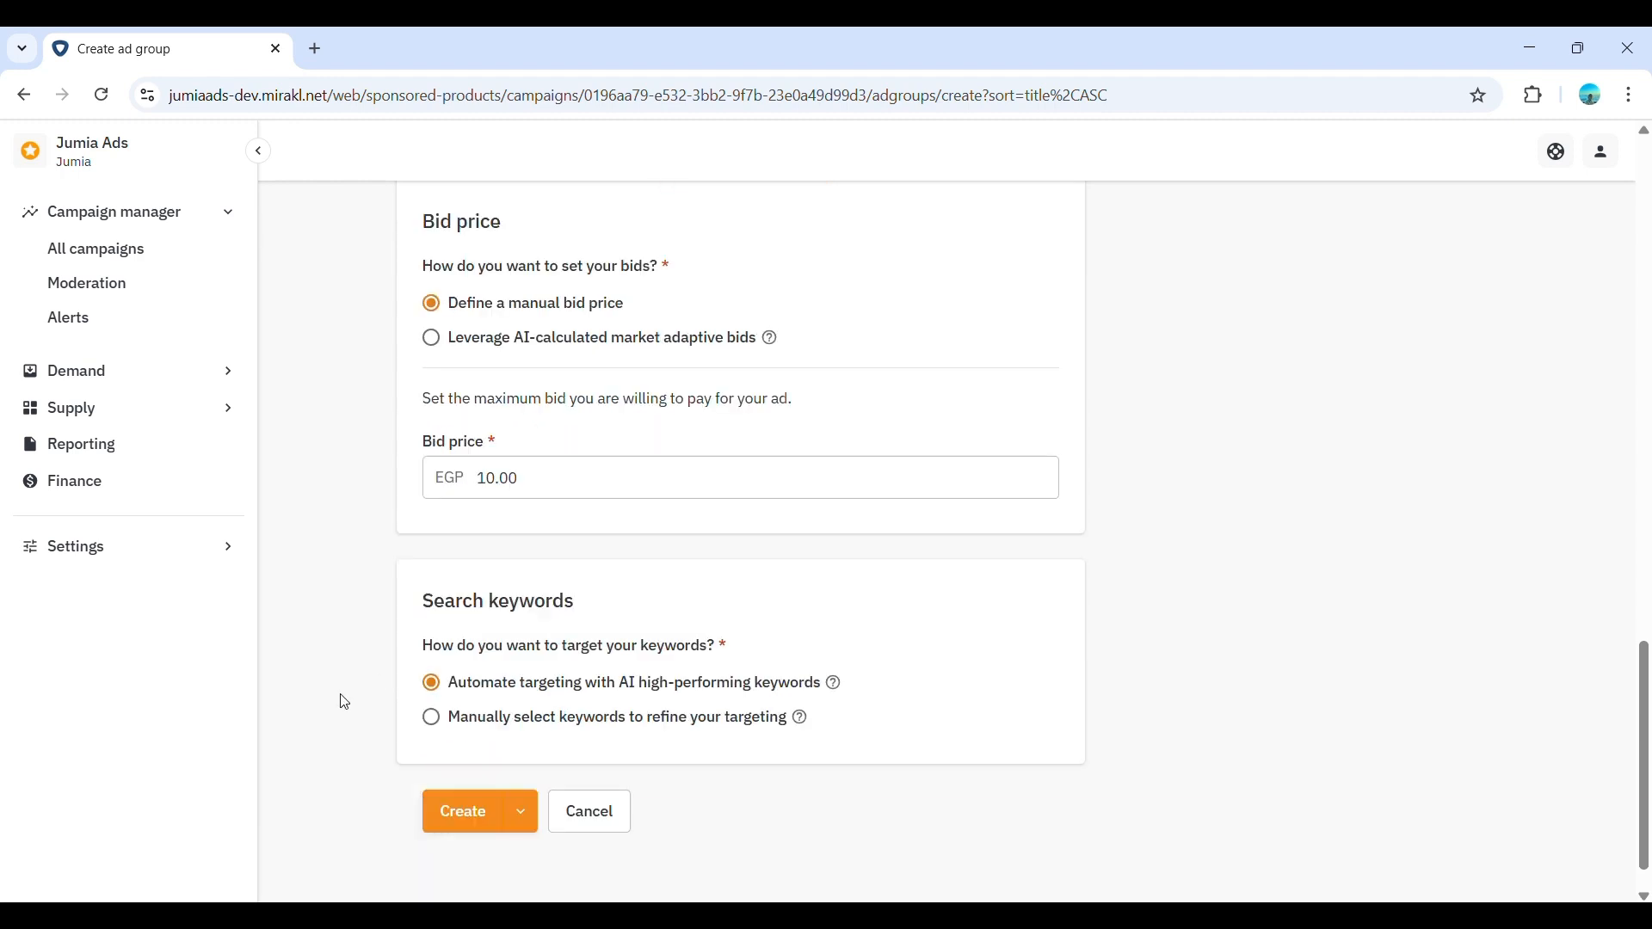
{"action": "scroll", "coordinate": [344, 702], "scroll_direction": "down", "scroll_amount": 1}
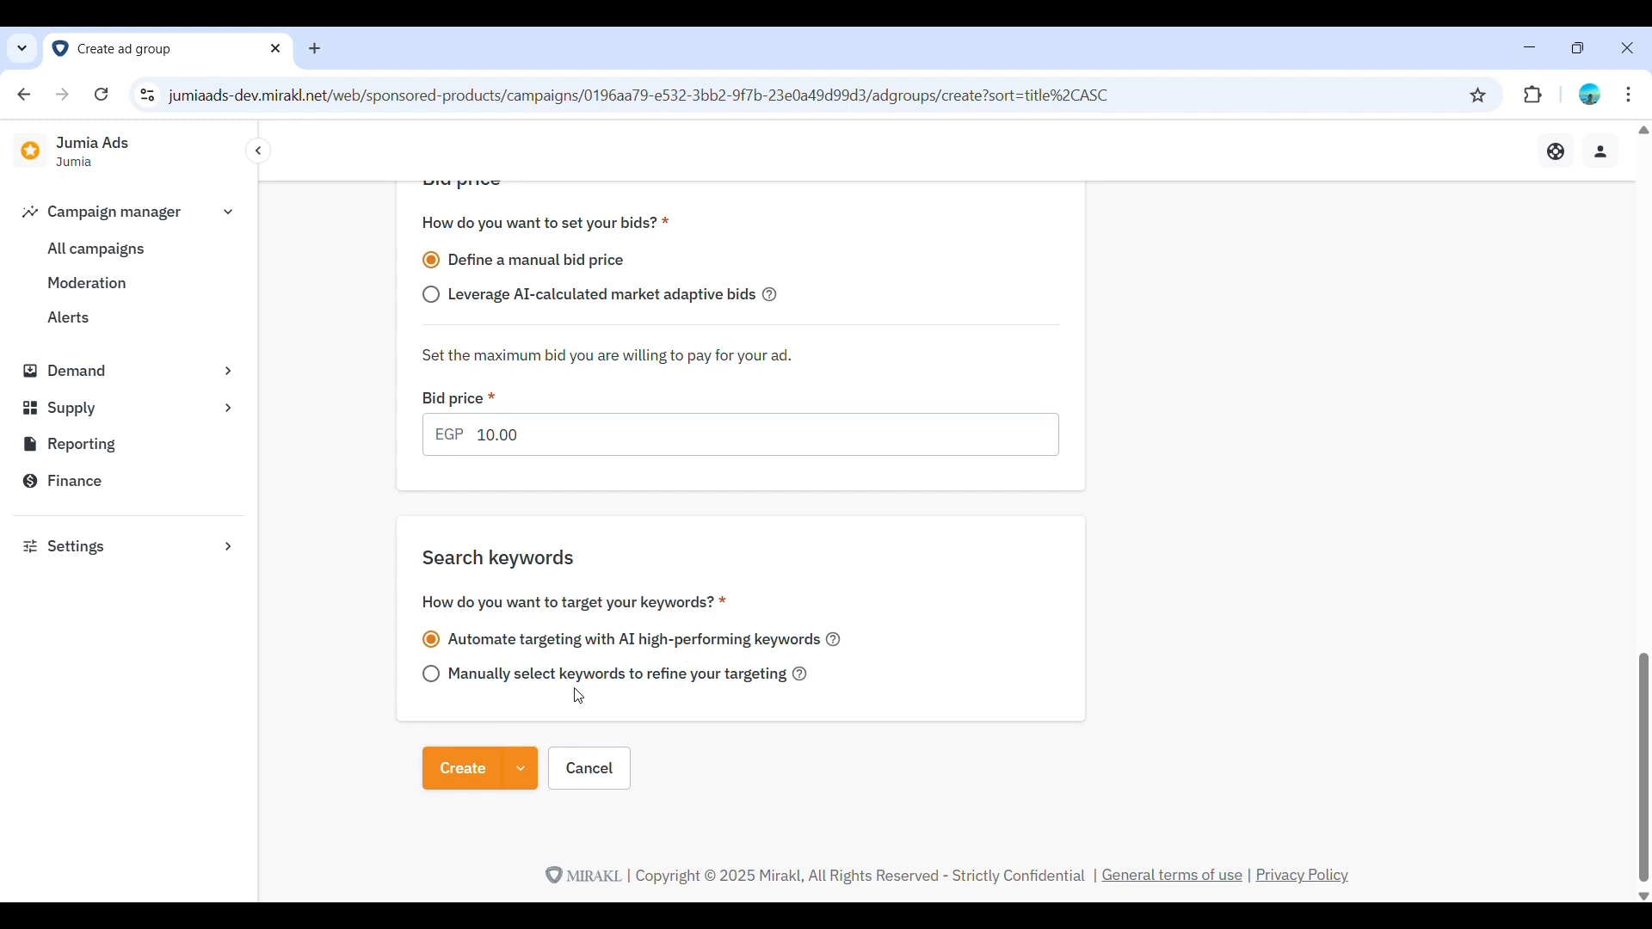
{"action": "left_click", "coordinate": [625, 689]}
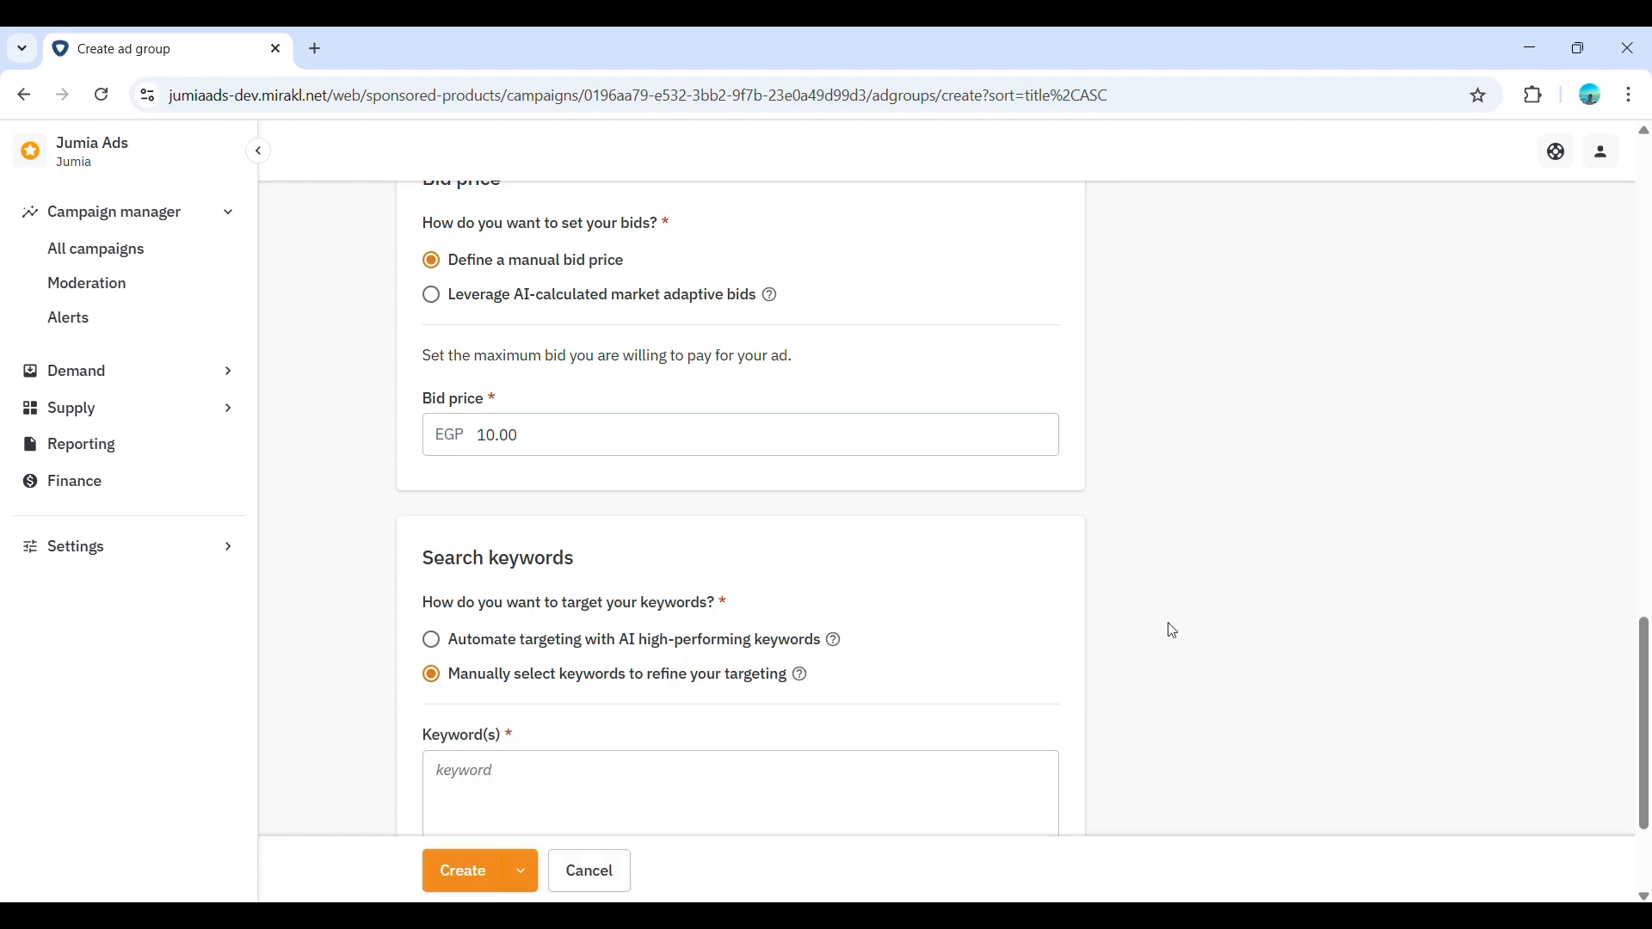
{"action": "scroll", "coordinate": [1173, 631], "scroll_direction": "down", "scroll_amount": 3}
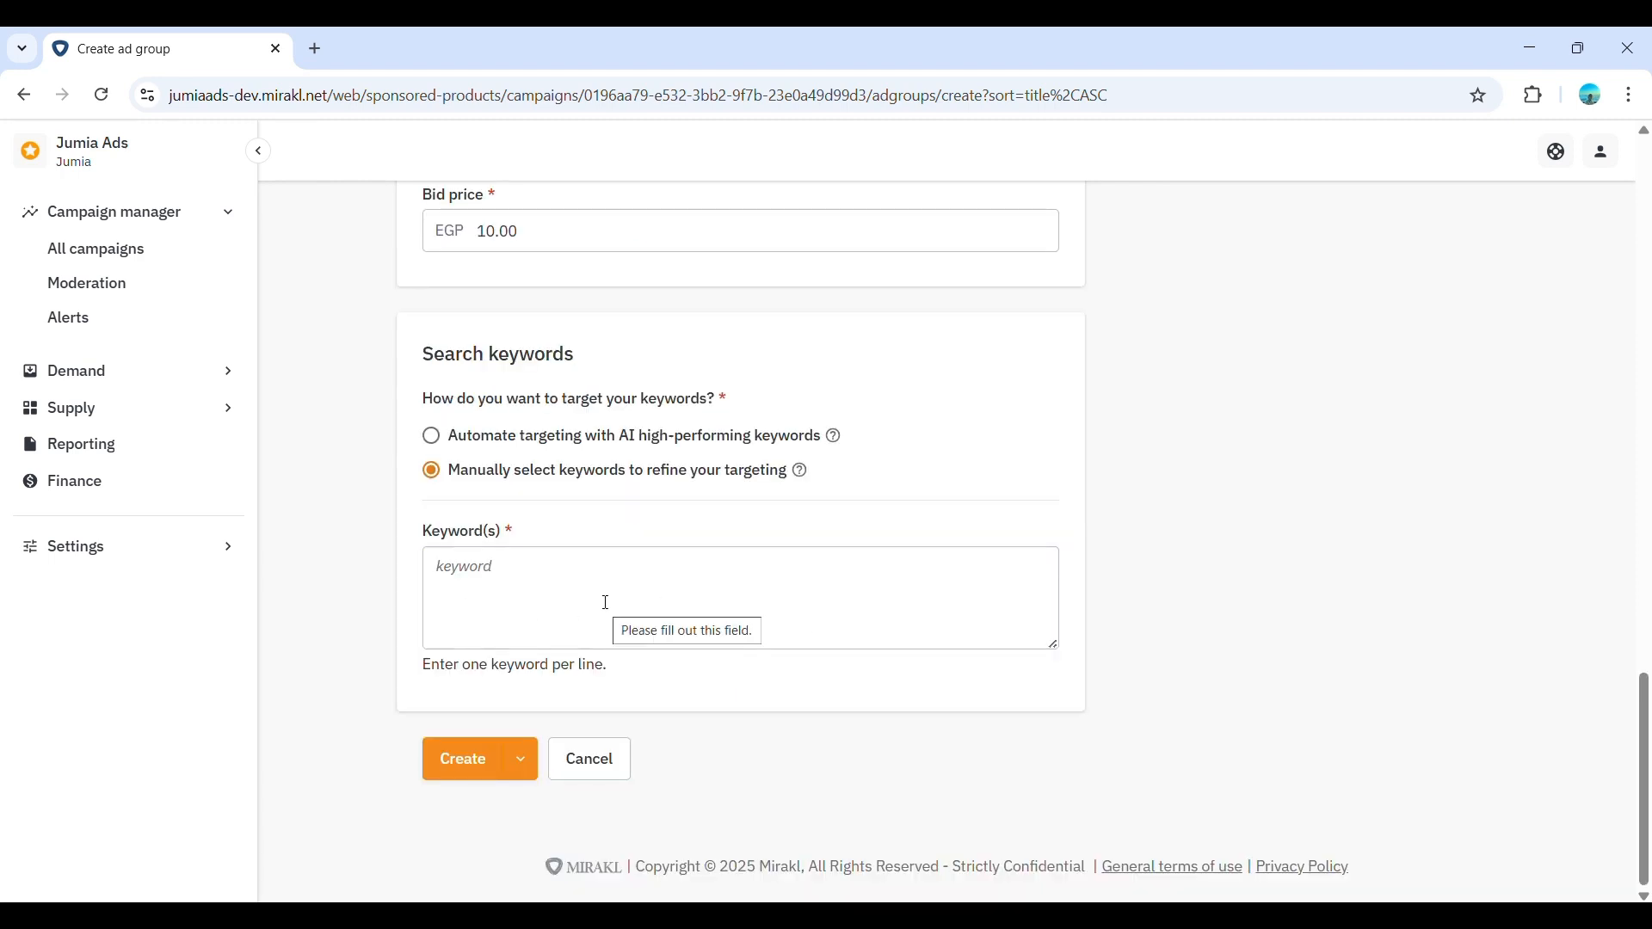
{"action": "left_click", "coordinate": [523, 769]}
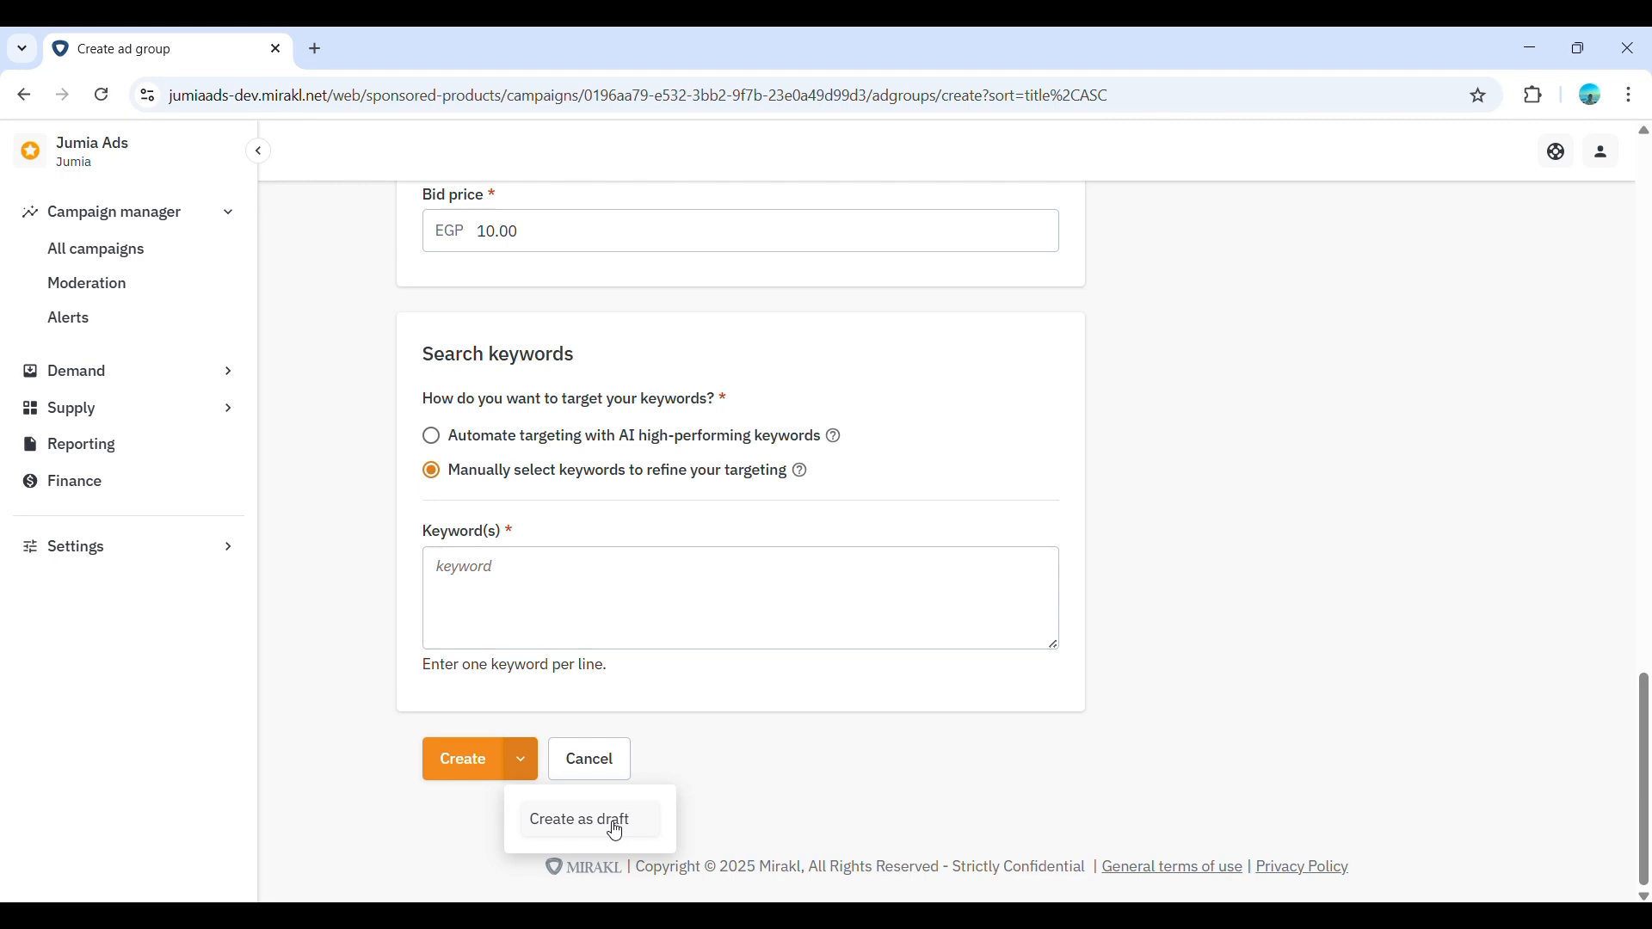
{"action": "left_click", "coordinate": [739, 777]}
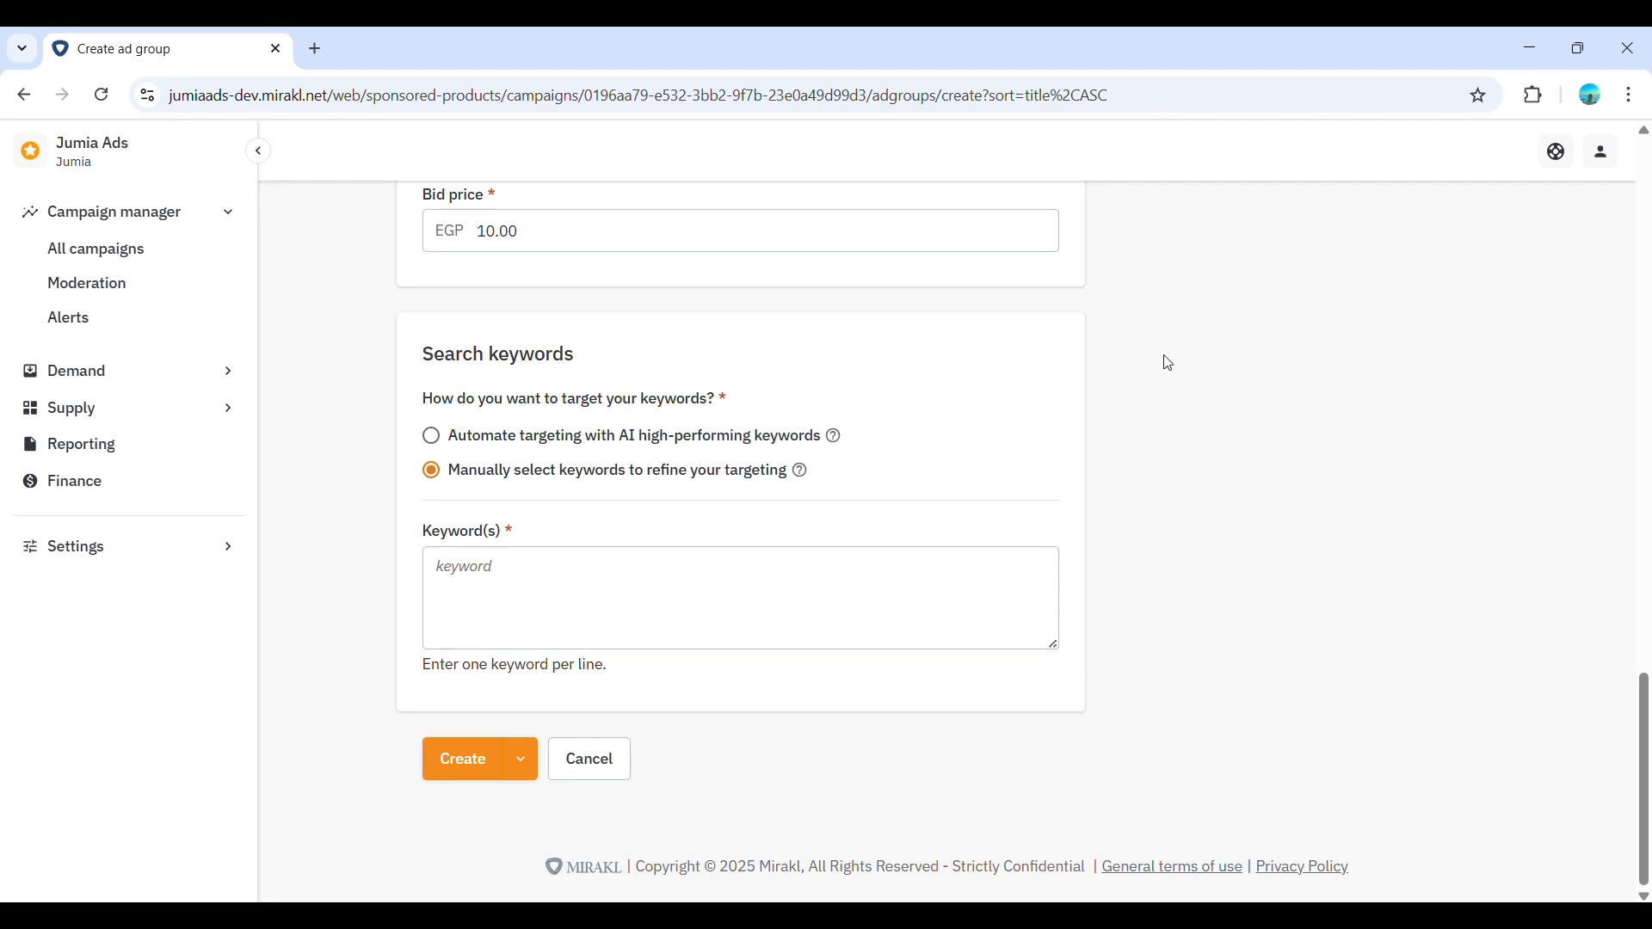